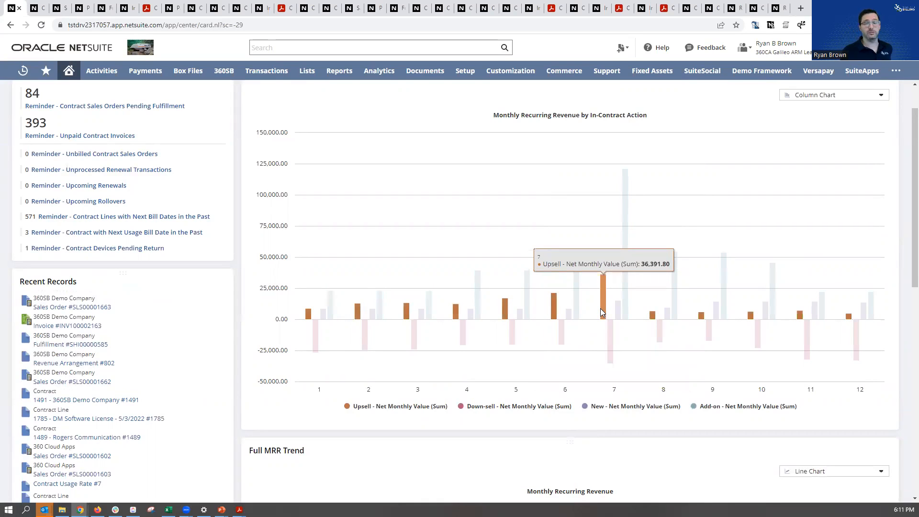
Open the 360SB Demo Company customer record and review the contacts' emails to receive and the credit card on file under Financial
scroll(600, 308, "up", 1)
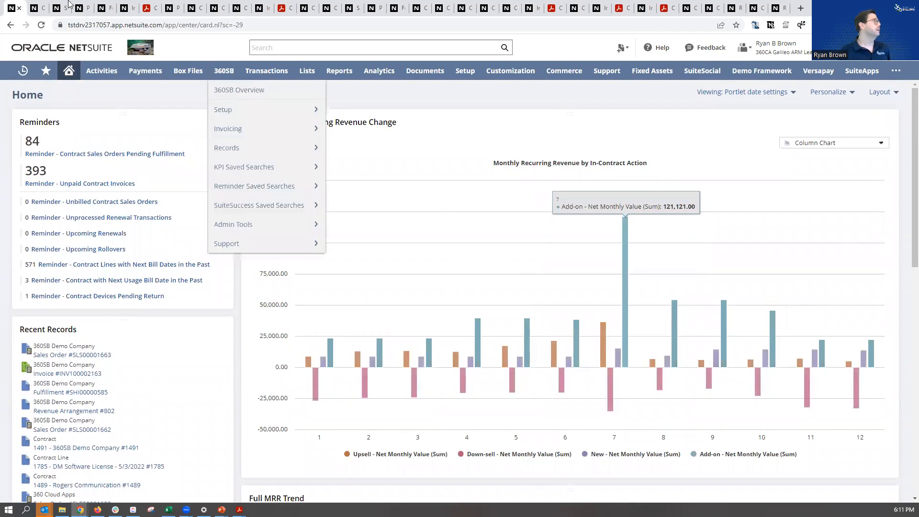
left_click(39, 6)
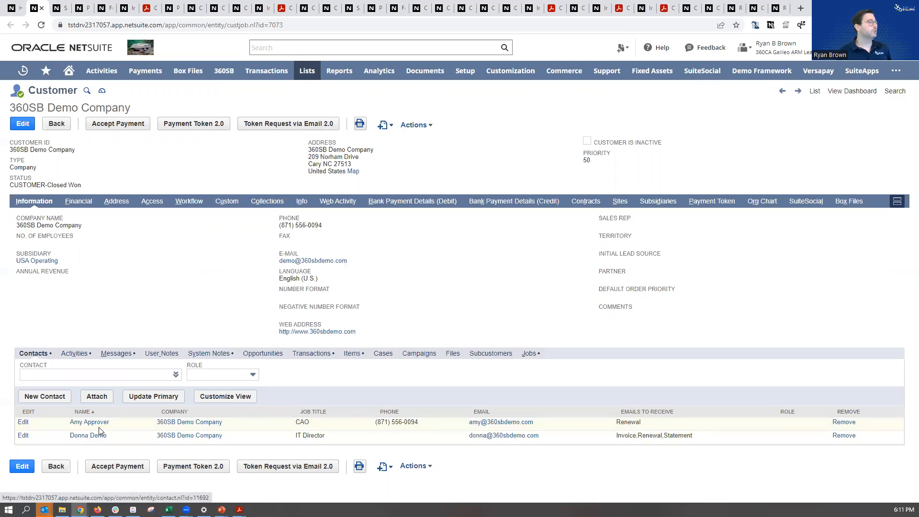
left_click_drag(645, 423, 616, 437)
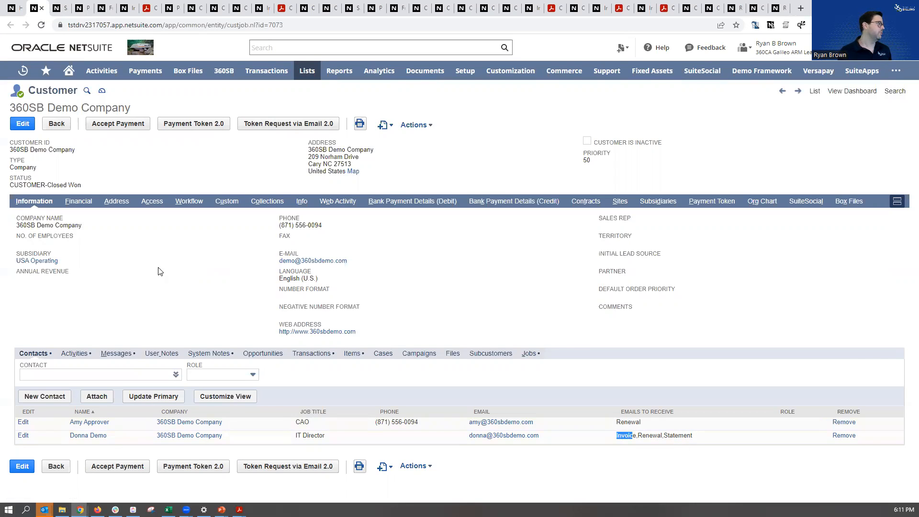
left_click(76, 201)
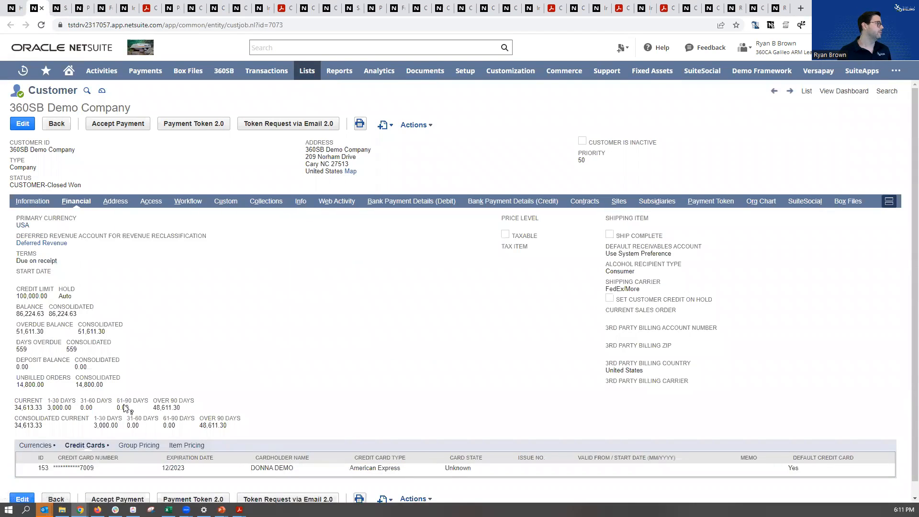
left_click_drag(38, 467, 840, 471)
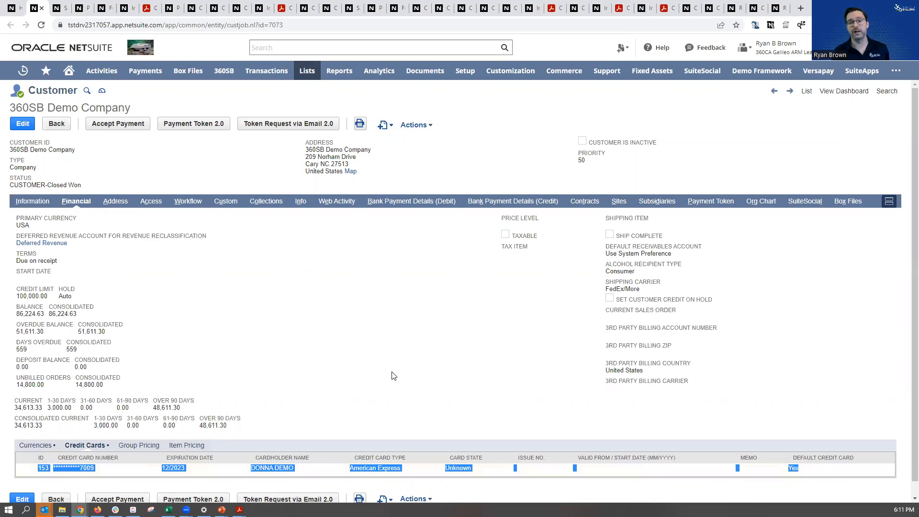
mouse_move(102, 70)
mouse_move(115, 109)
mouse_move(205, 183)
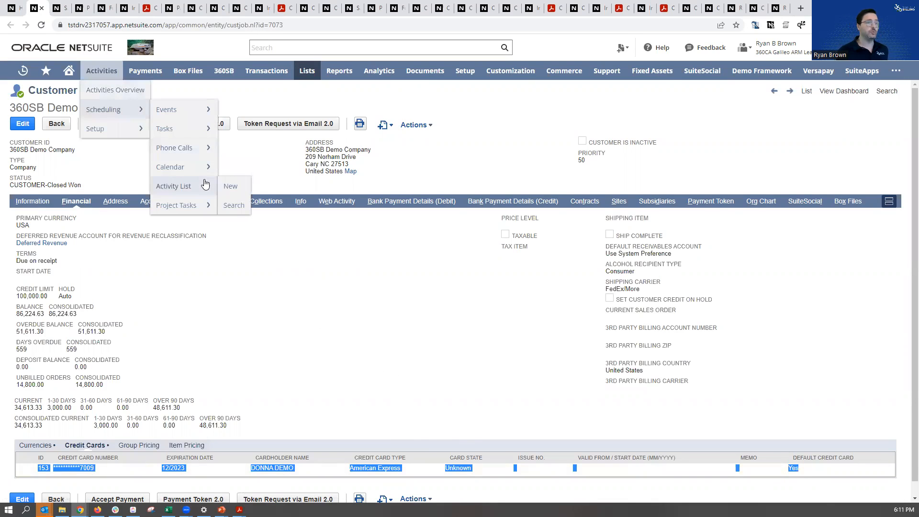
Open the 360SB Demo Company sales order and examine its new contract setting, linked contract, DM Software License line terms and order date
left_click(57, 8)
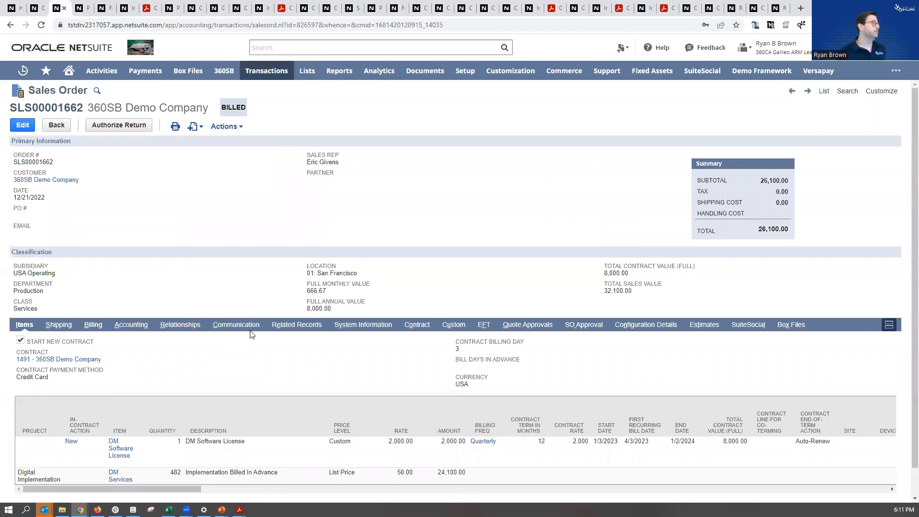
left_click_drag(101, 346, 23, 343)
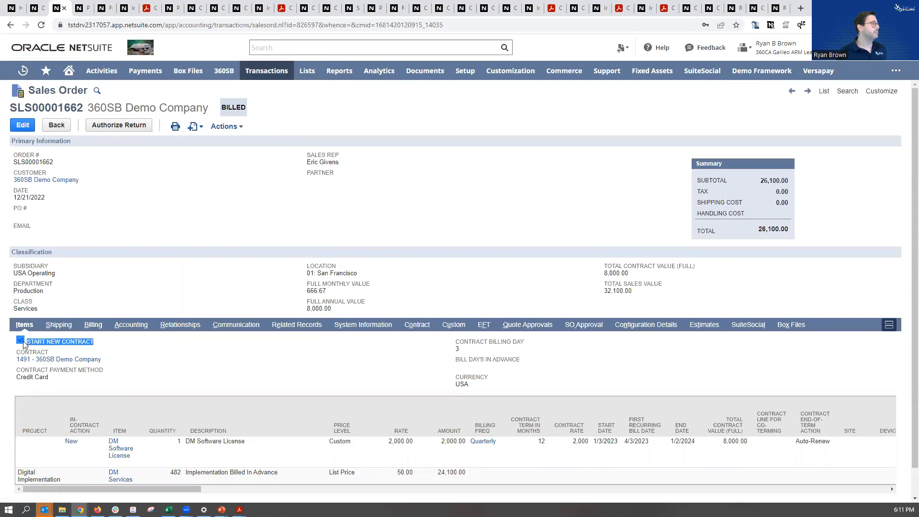
left_click_drag(103, 360, 28, 353)
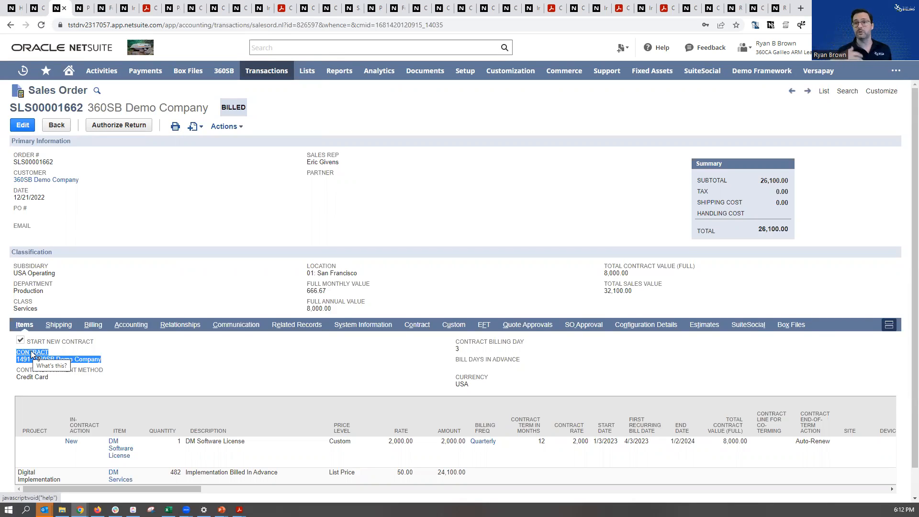
left_click_drag(36, 442, 749, 447)
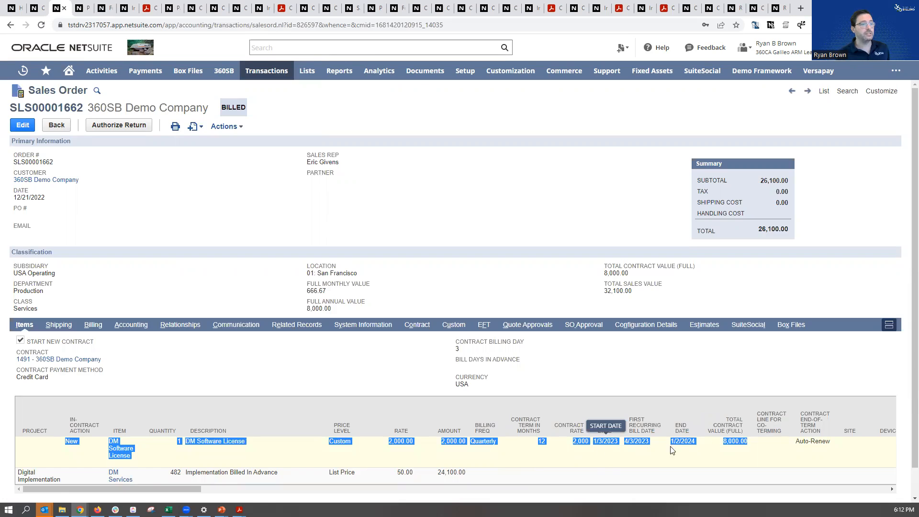
left_click_drag(618, 447, 592, 447)
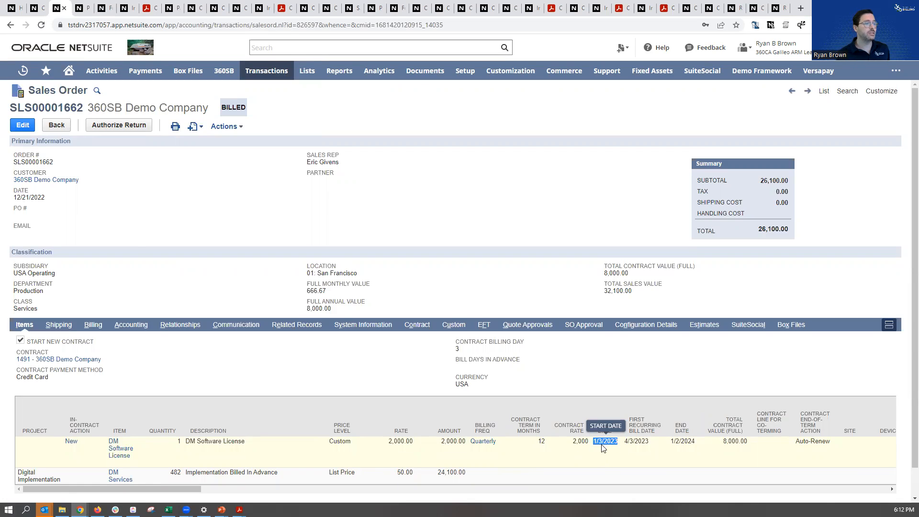
mouse_move(46, 198)
left_mouse_down()
mouse_move(14, 194)
mouse_move(42, 200)
left_mouse_up()
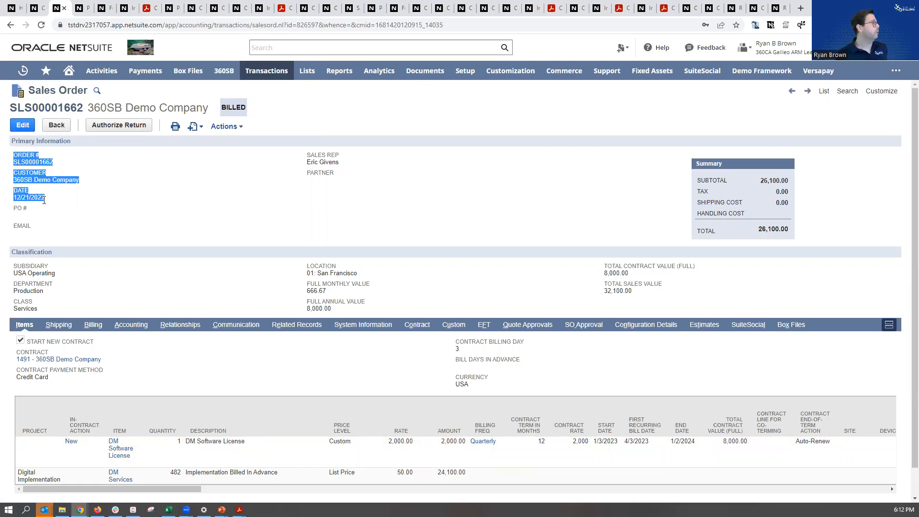
left_click(50, 203)
Examine the sales order's DM Services line and the task schedule of its linked Digital Implementation project
left_click_drag(480, 478, 20, 474)
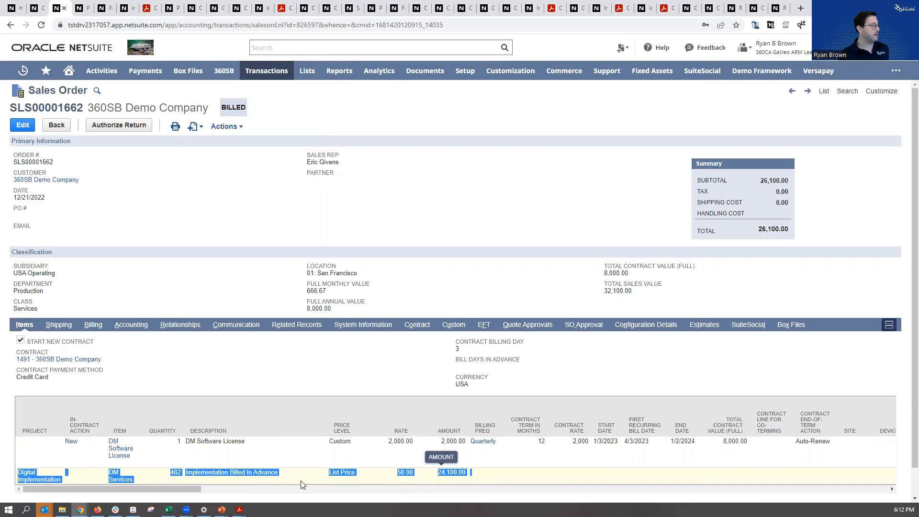
left_click(271, 477)
left_click_drag(62, 479, 18, 471)
left_click(45, 473)
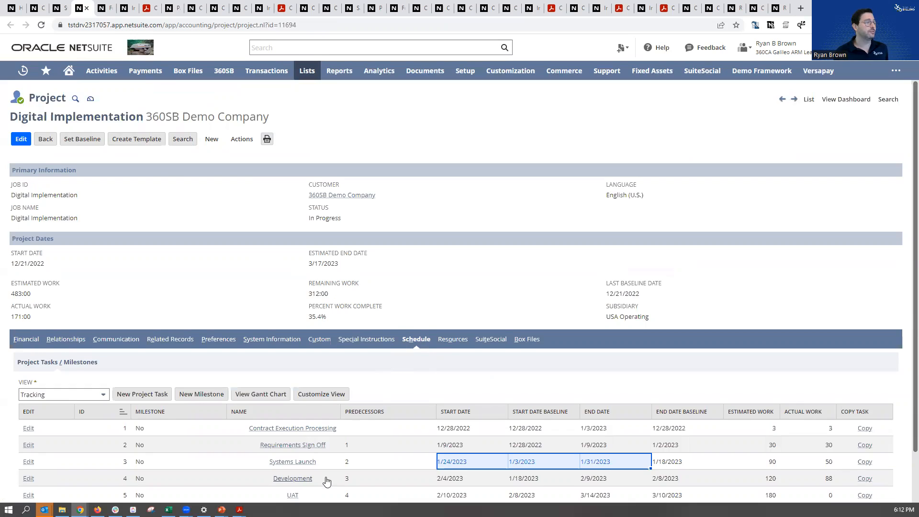
scroll(324, 451, "down", 1)
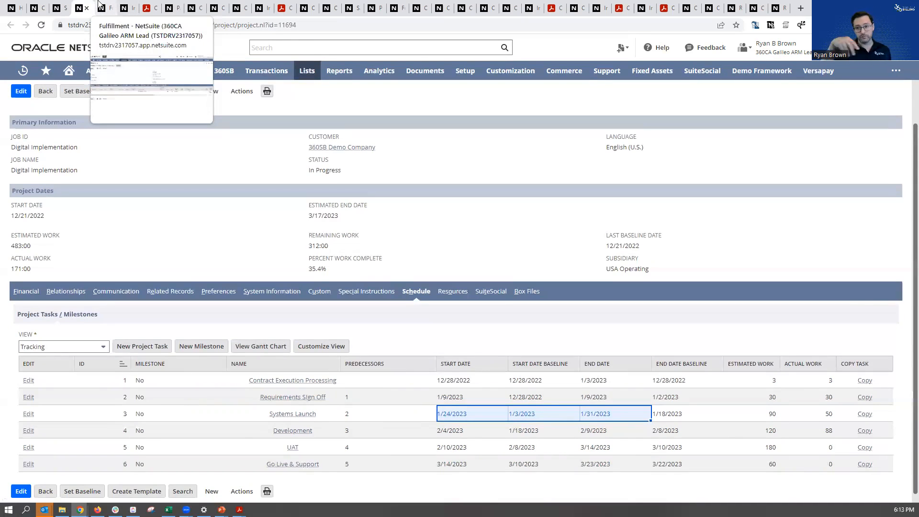
Return to the sales order and check the fulfillment entry among its related records
left_click(60, 8)
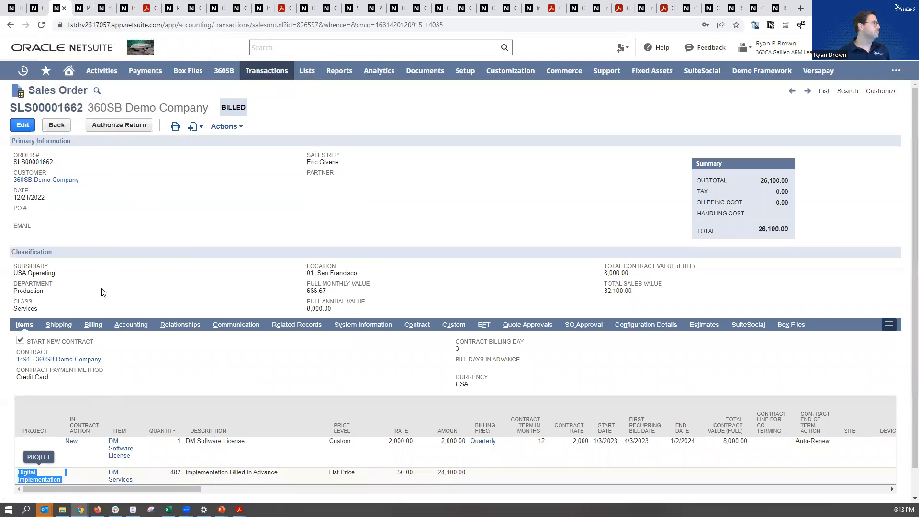
left_click(293, 326)
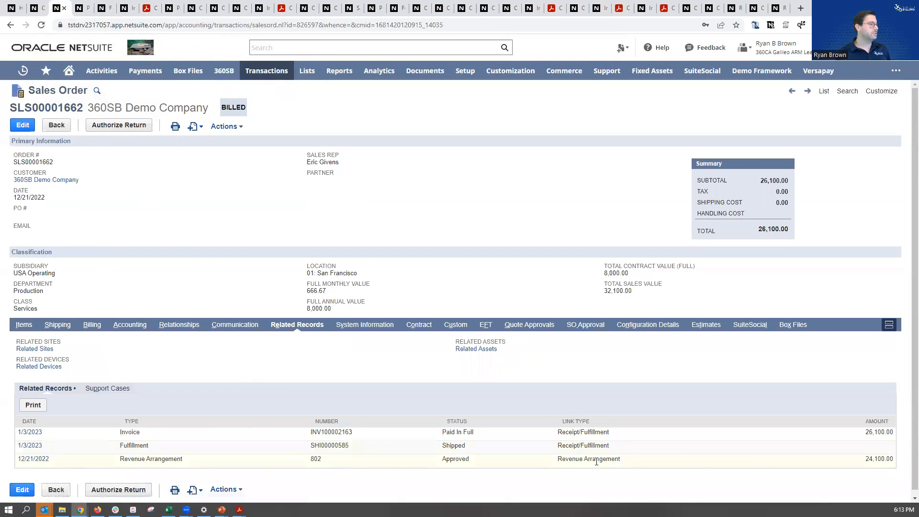
left_click_drag(640, 448, 152, 448)
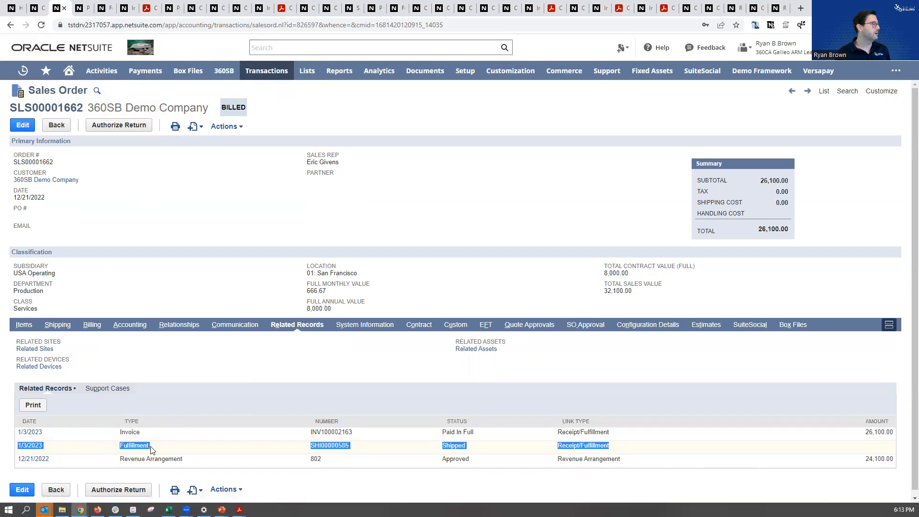
Open the fulfillment record and examine its DM Software License item and project kickoff memo
left_click(101, 8)
left_click_drag(42, 294, 17, 284)
left_click_drag(85, 204, 18, 199)
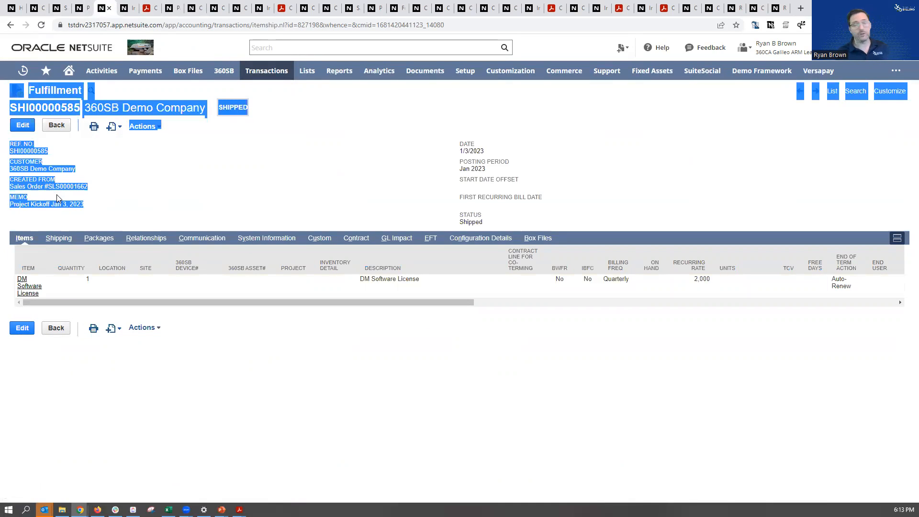
left_click(92, 209)
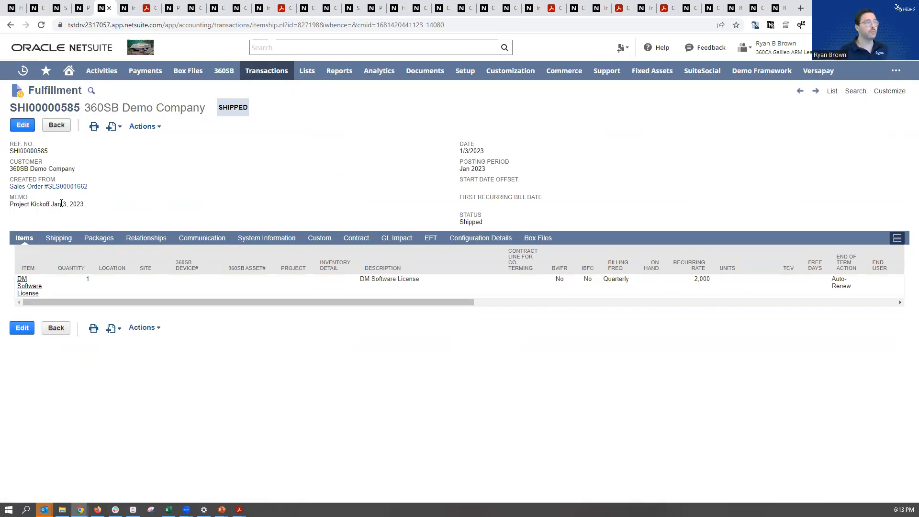
Open the related invoice and review its DM Software License and DM Services item lines
left_click(127, 8)
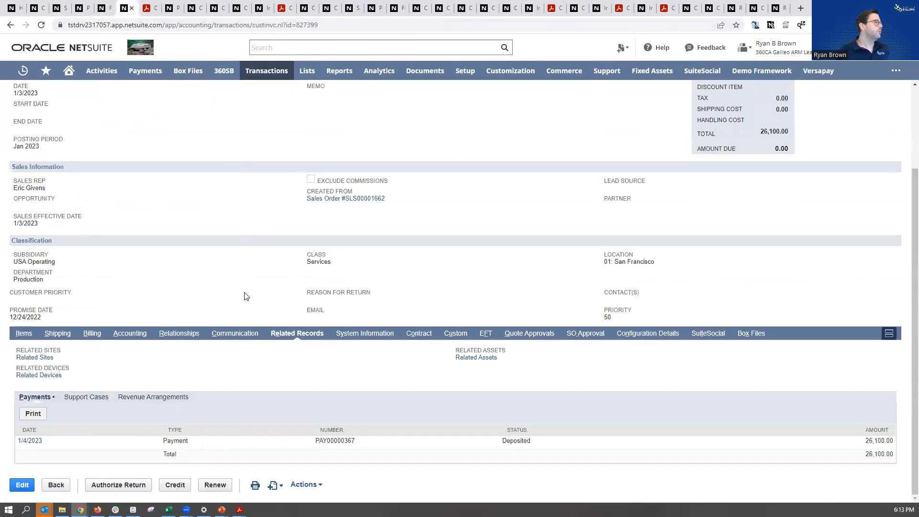
left_click(24, 333)
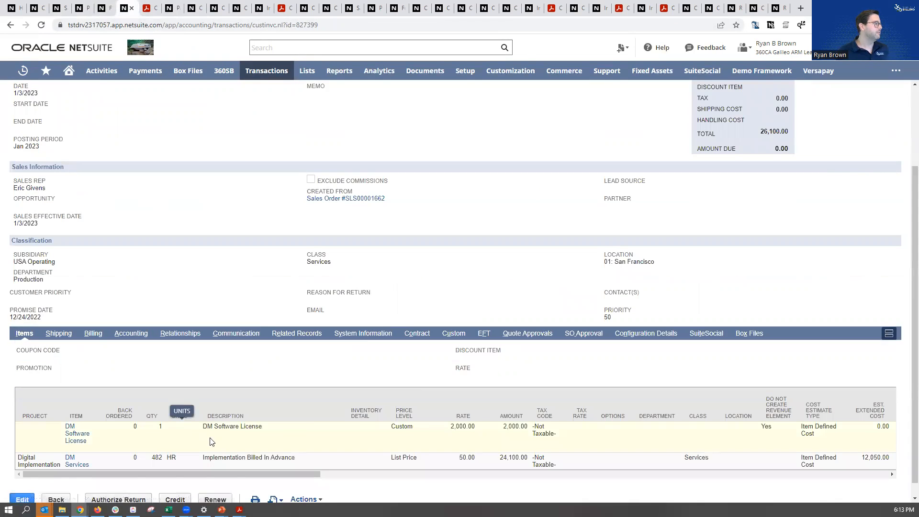
left_click_drag(128, 434, 542, 437)
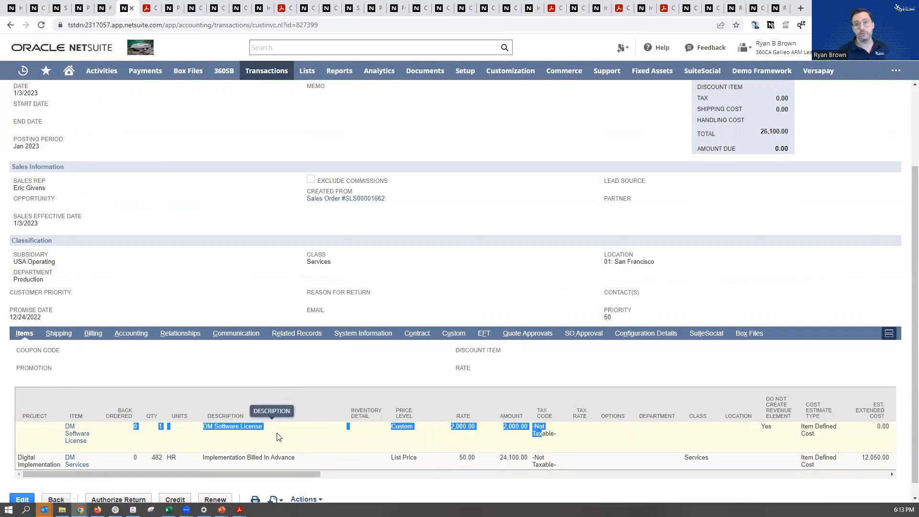
left_click_drag(197, 461, 524, 468)
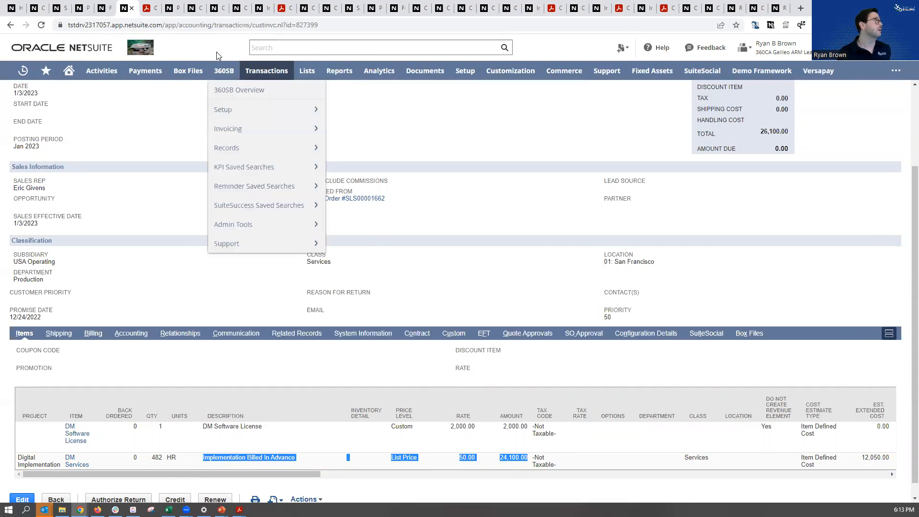
Open the printed invoice PDF and examine the license's billing period dates and the DM Services amount
left_click(151, 8)
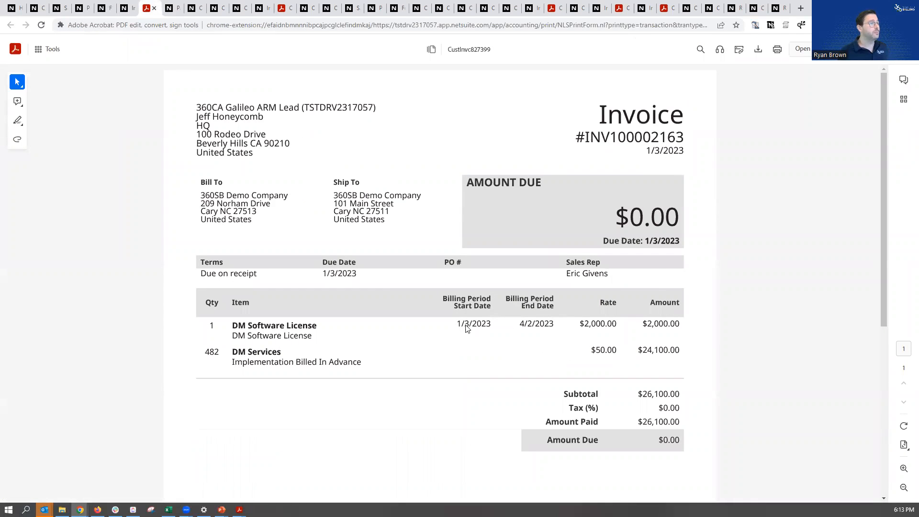
left_click_drag(552, 323, 458, 325)
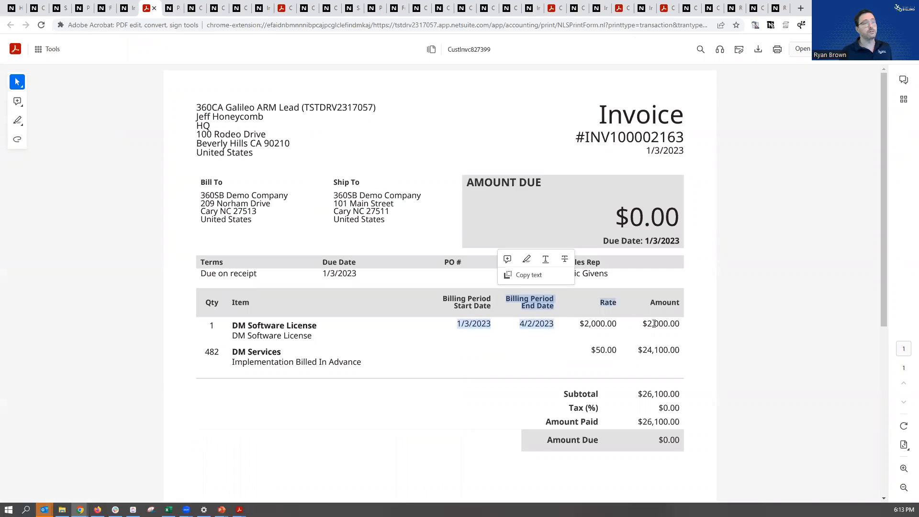
left_click_drag(677, 350, 228, 353)
left_click(623, 366)
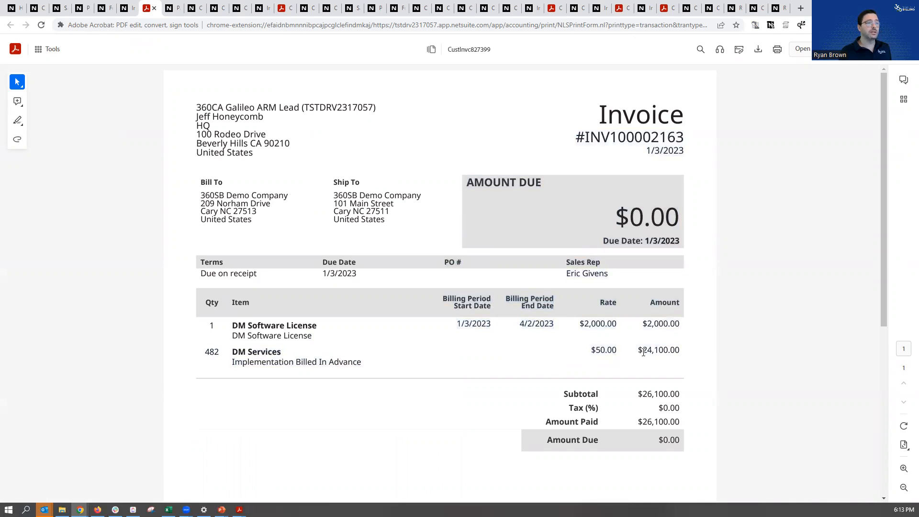
left_click_drag(640, 351, 680, 352)
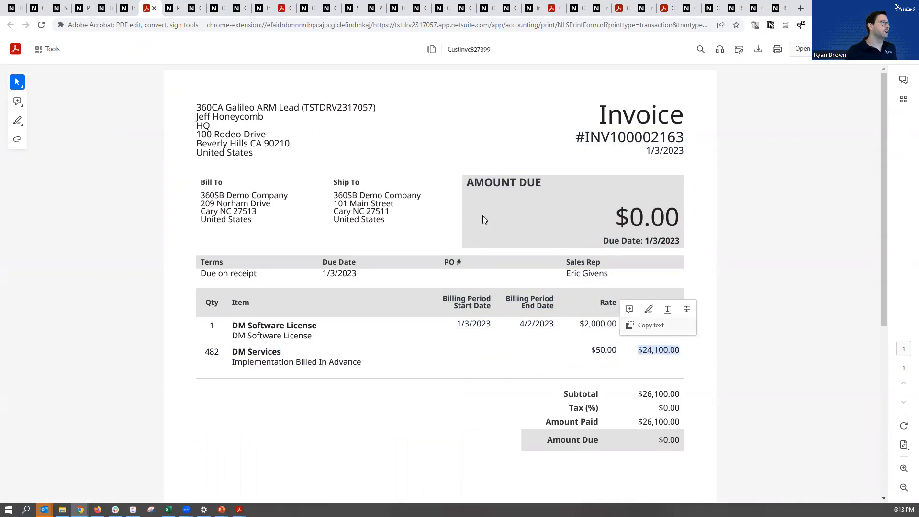
Find the payment among the invoice's related records and open the payment record to view its payment method details
left_click(175, 8)
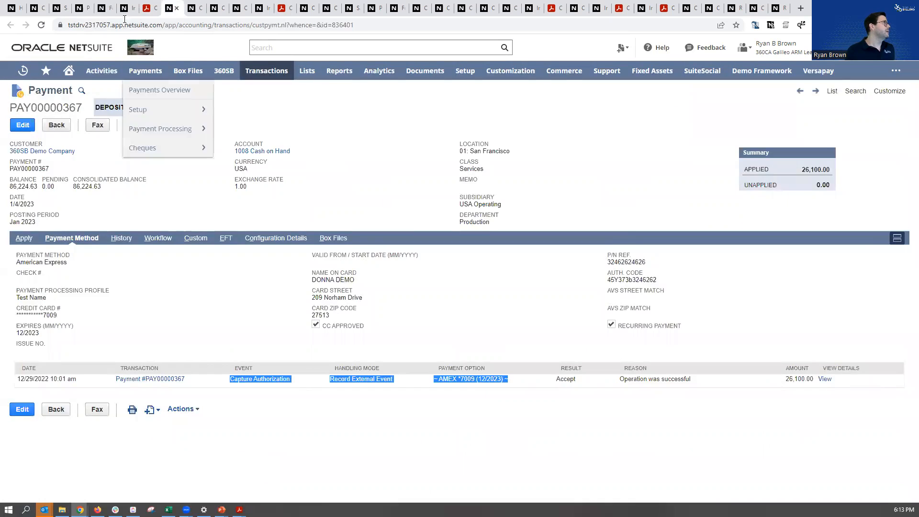
left_click(127, 8)
left_click(297, 333)
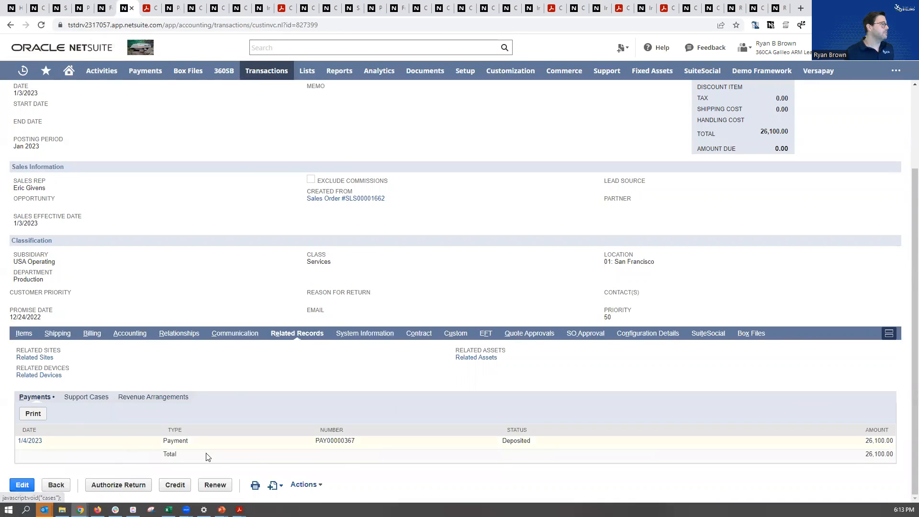
left_click(175, 8)
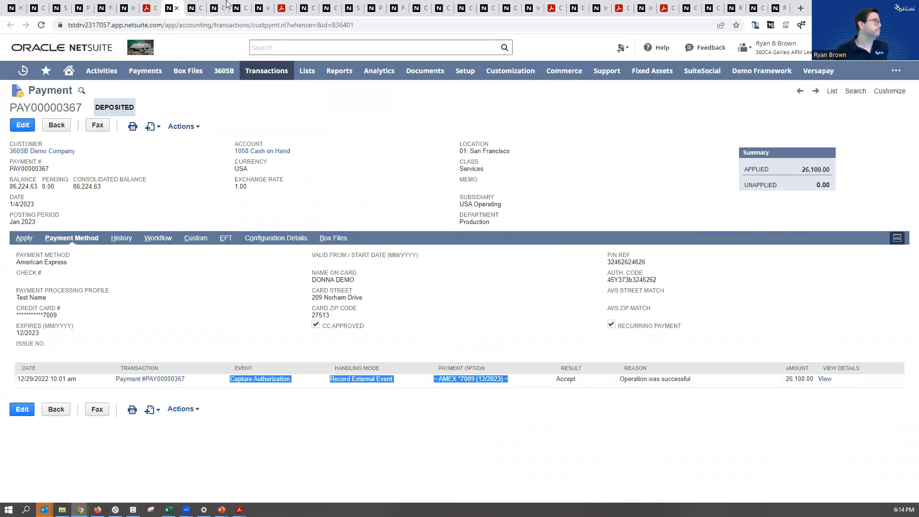
Open the DM Software License contract line starting 1/3/2023 and check its start date, end date and first recurring bill date
left_click(195, 9)
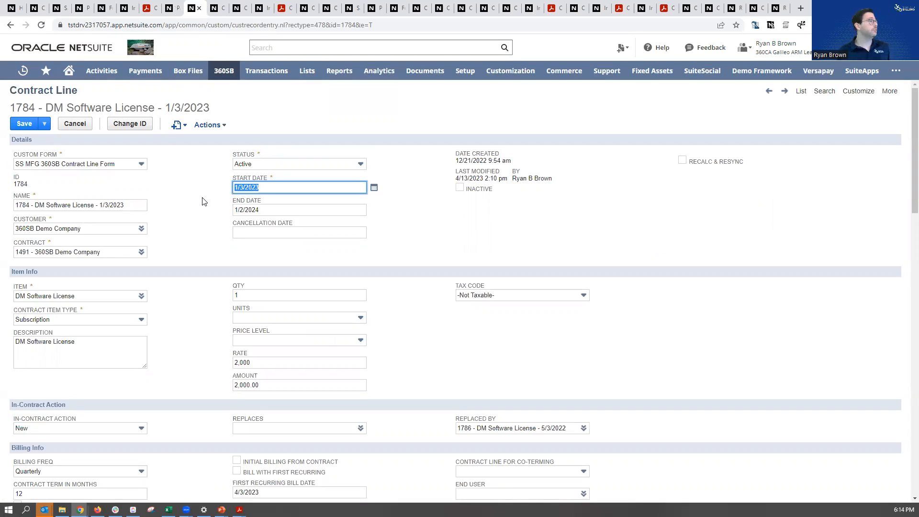
left_click(259, 187)
left_click(257, 210)
left_click_drag(257, 211, 225, 216)
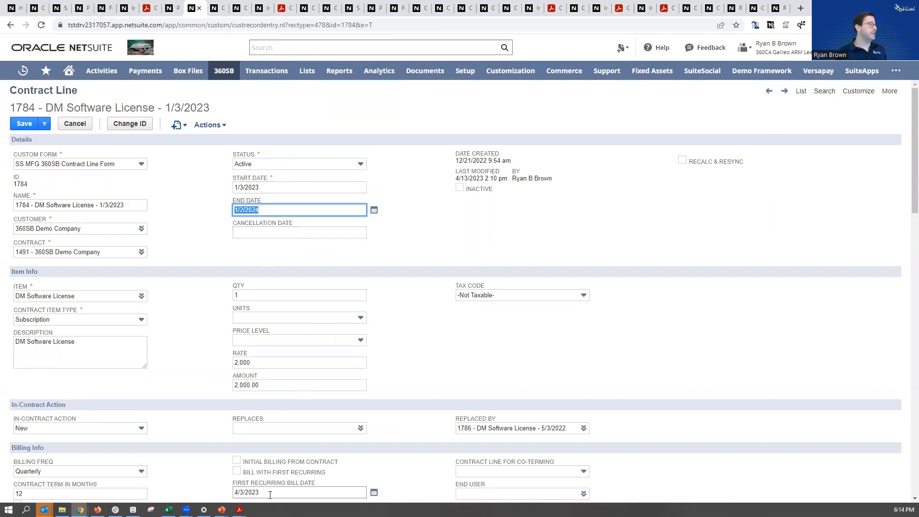
left_click_drag(273, 493, 226, 498)
scroll(249, 497, "down", 1)
scroll(259, 454, "up", 1)
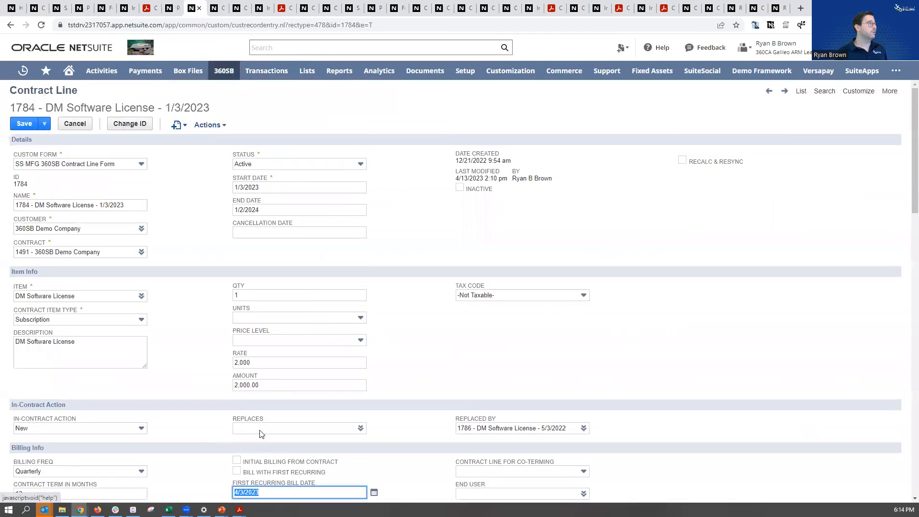
Check the contract's gross amount billed to date and locate the 4/3/2023 invoice among the contract's transactions
left_click(211, 6)
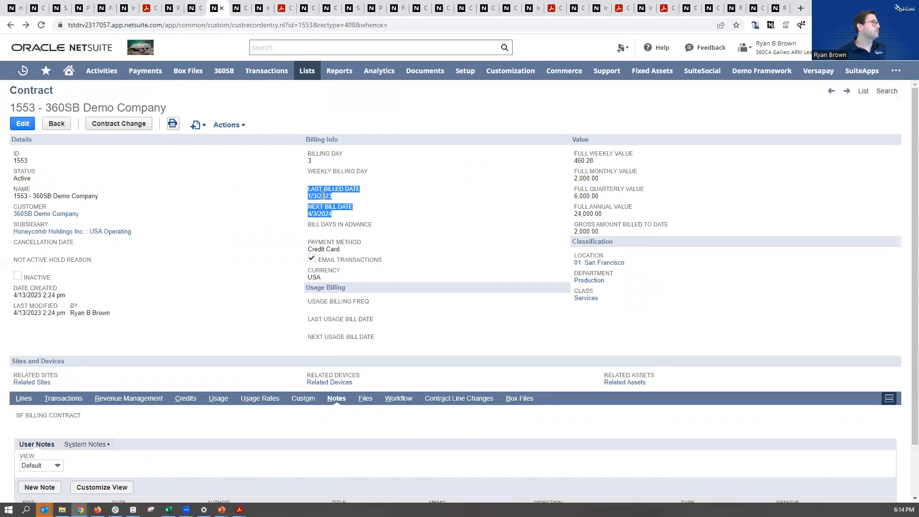
left_click_drag(601, 232, 575, 226)
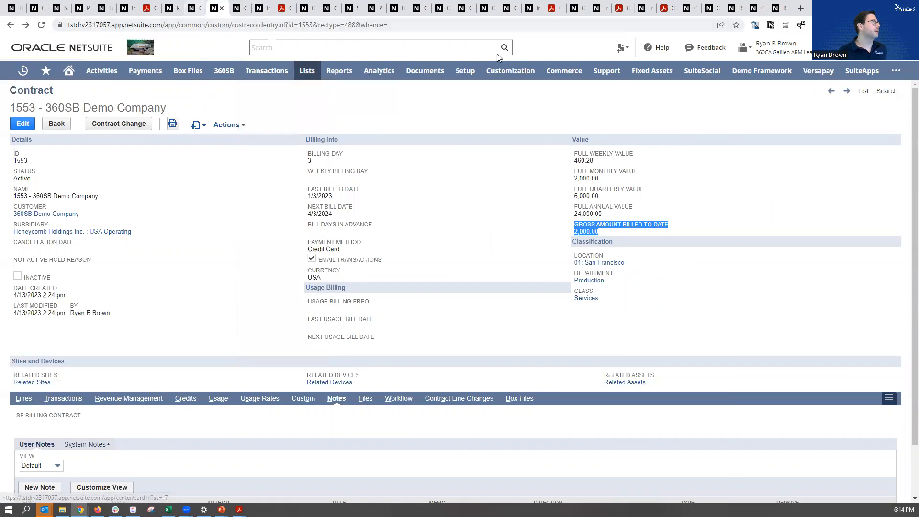
left_click(240, 5)
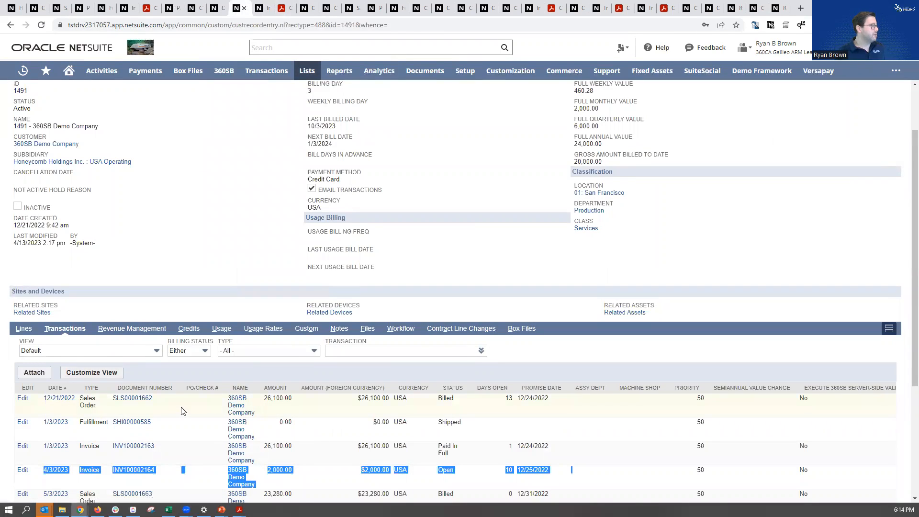
left_click(91, 401)
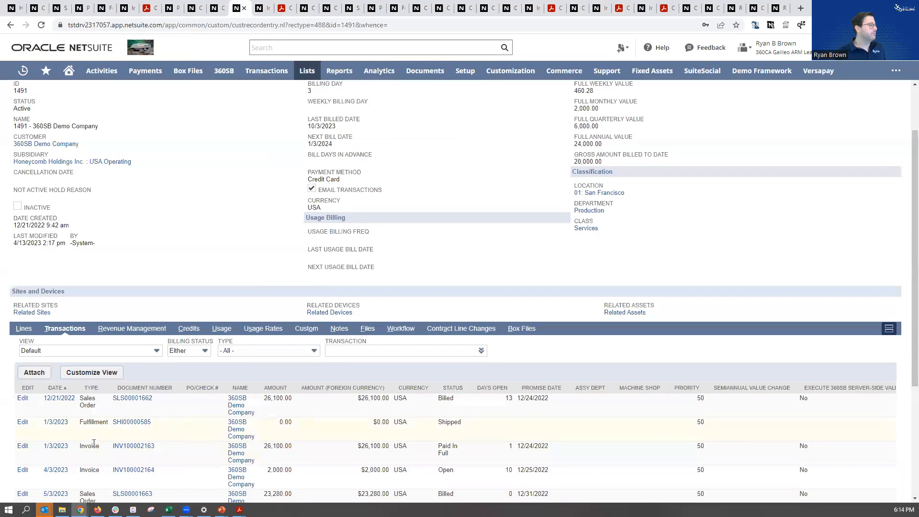
left_click_drag(615, 473, 77, 476)
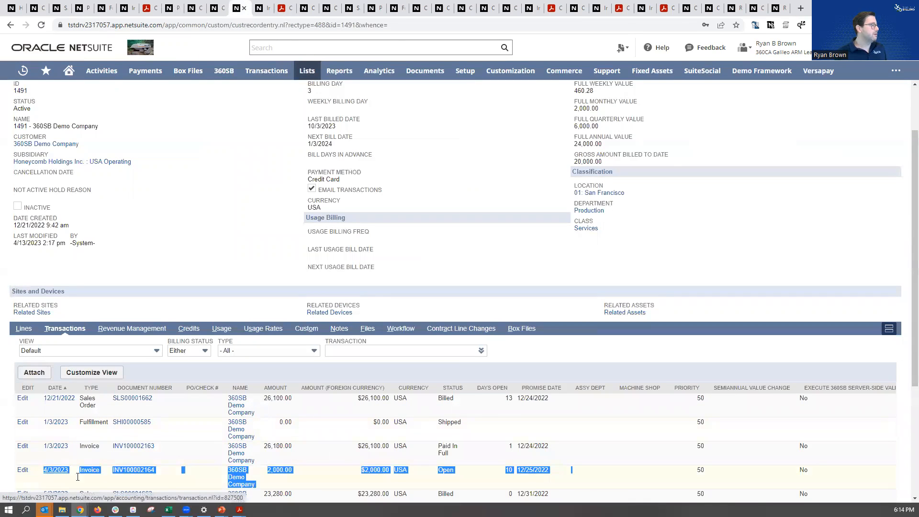
Open the 4/3/2023 invoice and its printed PDF, and check the DM Software License billing period dates
left_click(261, 7)
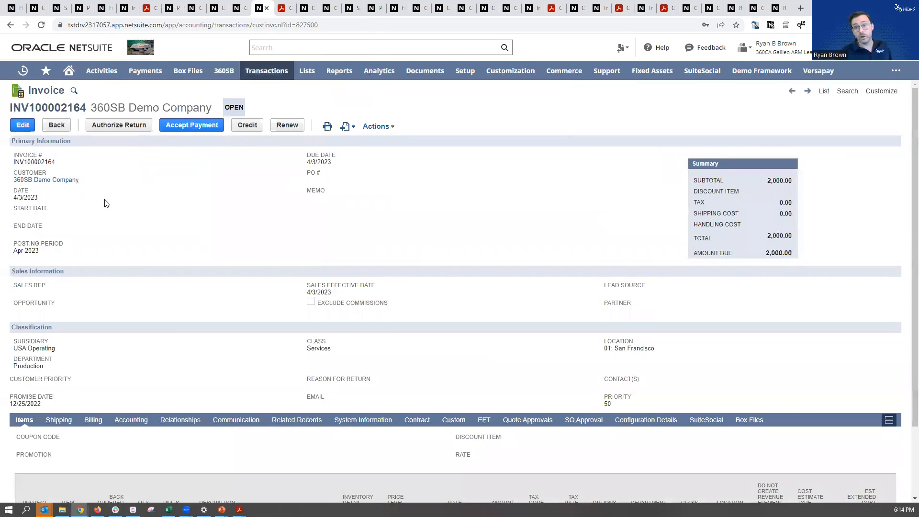
left_click(283, 8)
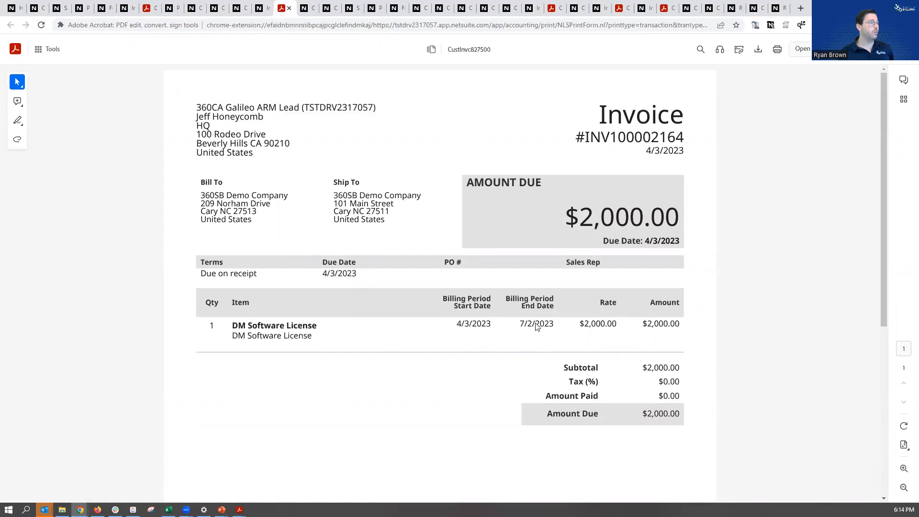
left_click_drag(553, 324, 463, 328)
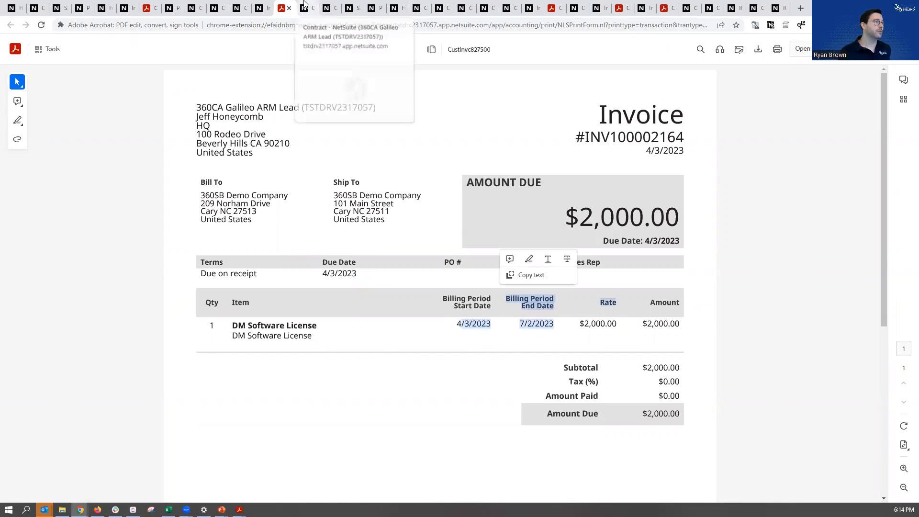
Open the contract's Contract Change form and review its pending price change, add-on and DM Services lines
left_click(304, 6)
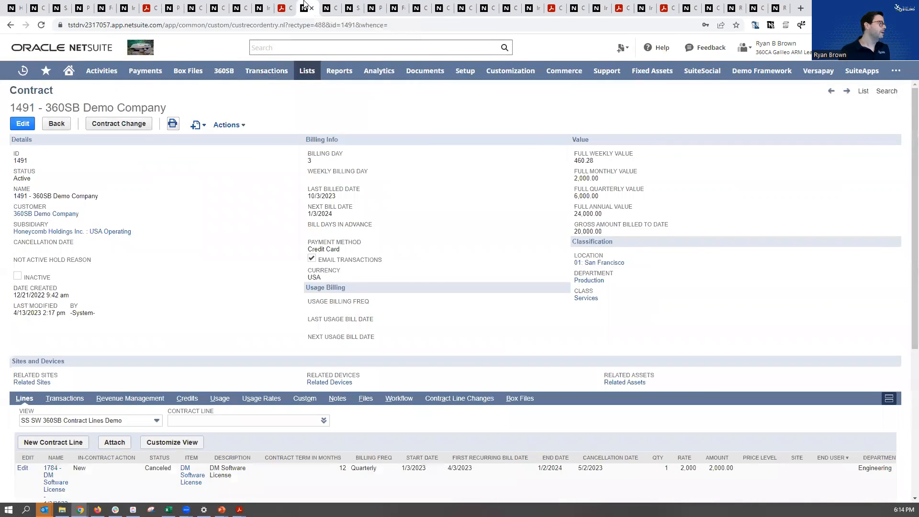
left_click(130, 128)
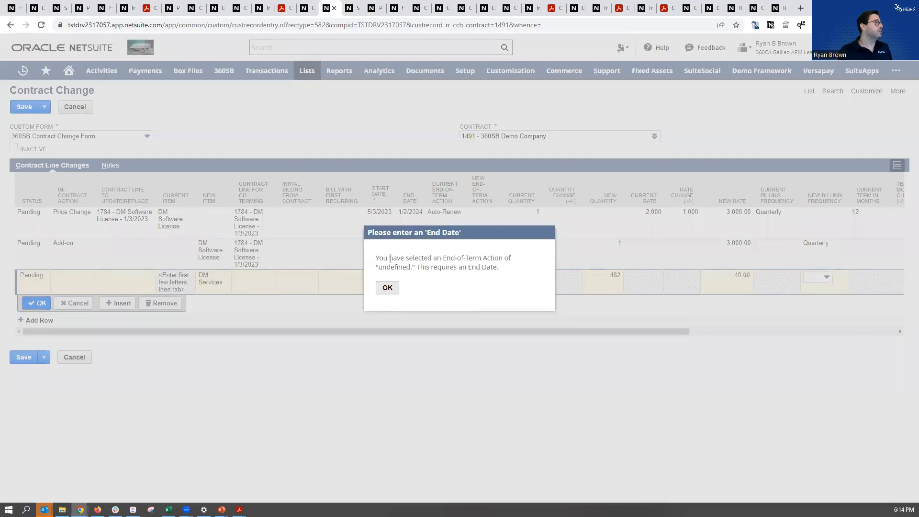
left_click(387, 288)
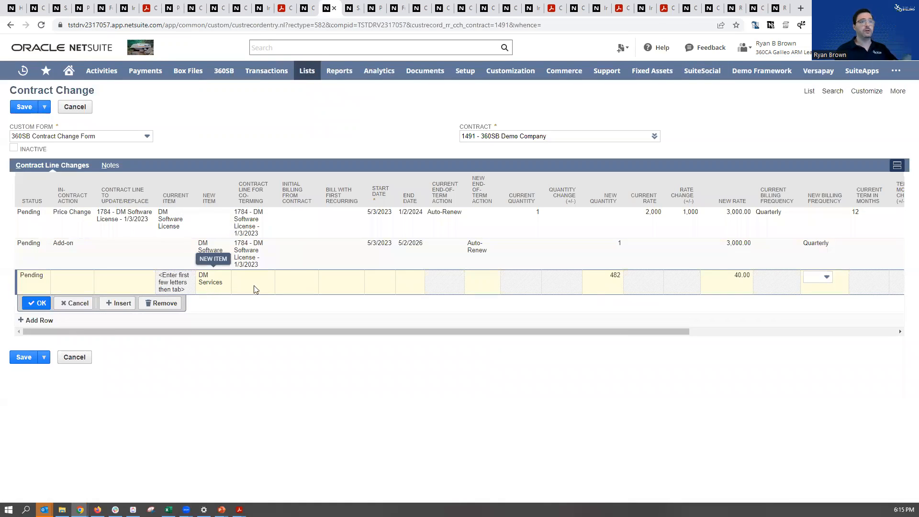
Open the 5/3/2023 sales order, review its item lines and view the Digital Addon + Upgrade project of the DM Services line
left_click(351, 8)
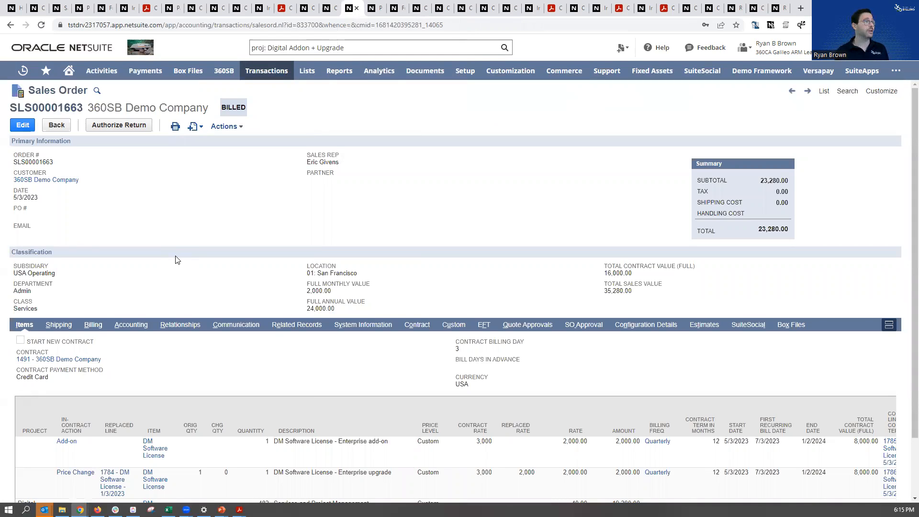
scroll(118, 422, "down", 2)
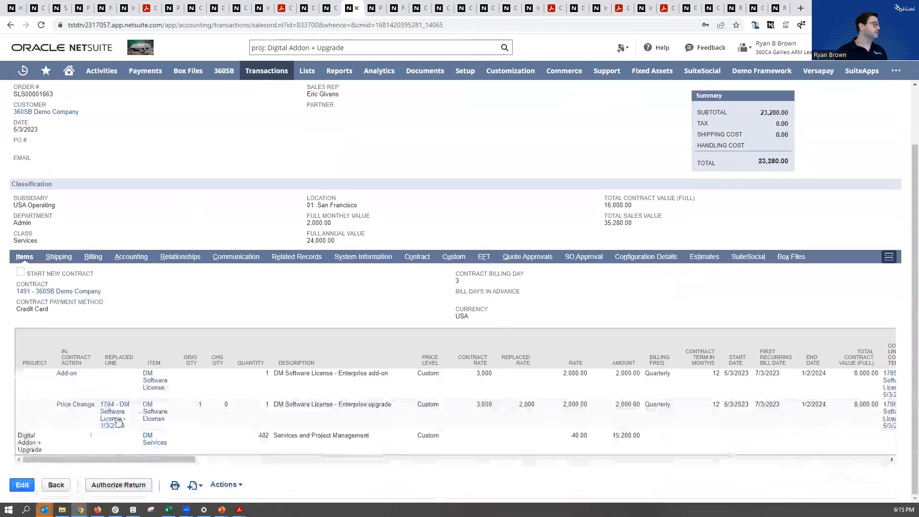
left_click_drag(44, 450, 15, 437)
key("Return")
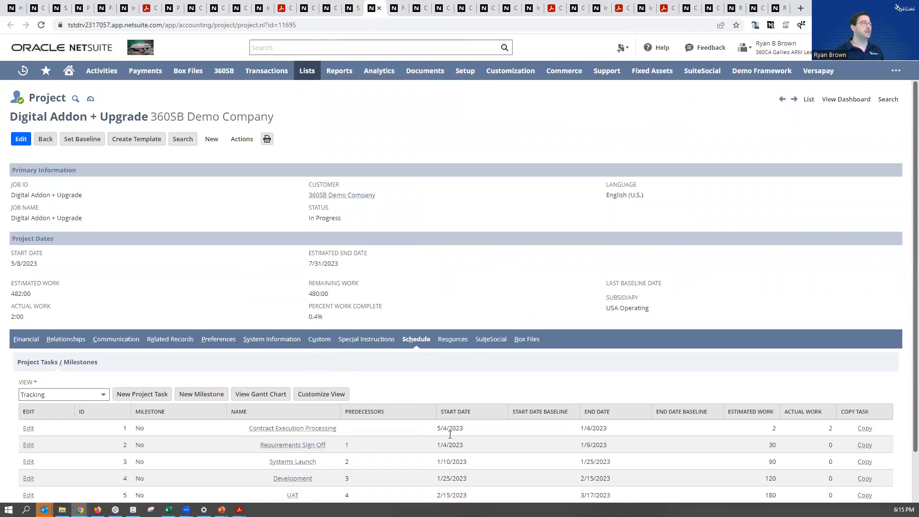
Return to the sales order and examine the Price Change line's in-contract action, start and first recurring bill dates, prorated amount and contract rate
left_click(355, 5)
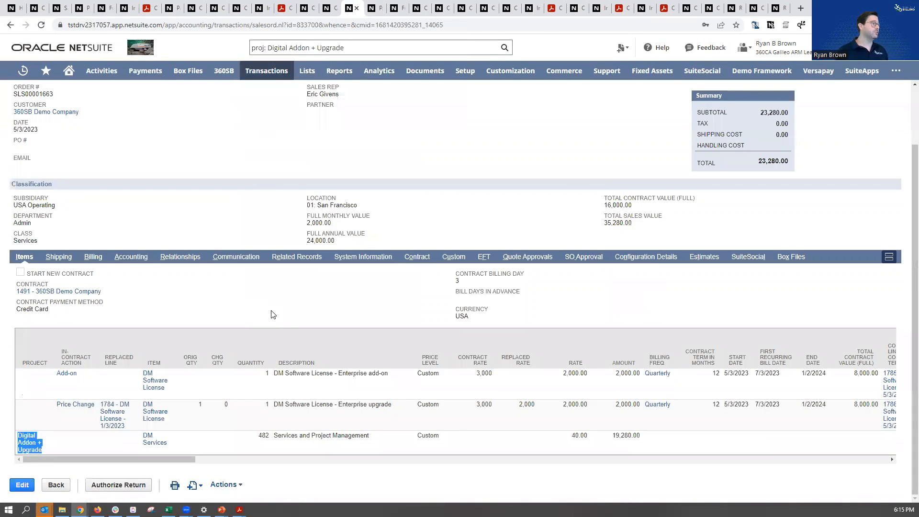
triple_click(76, 356)
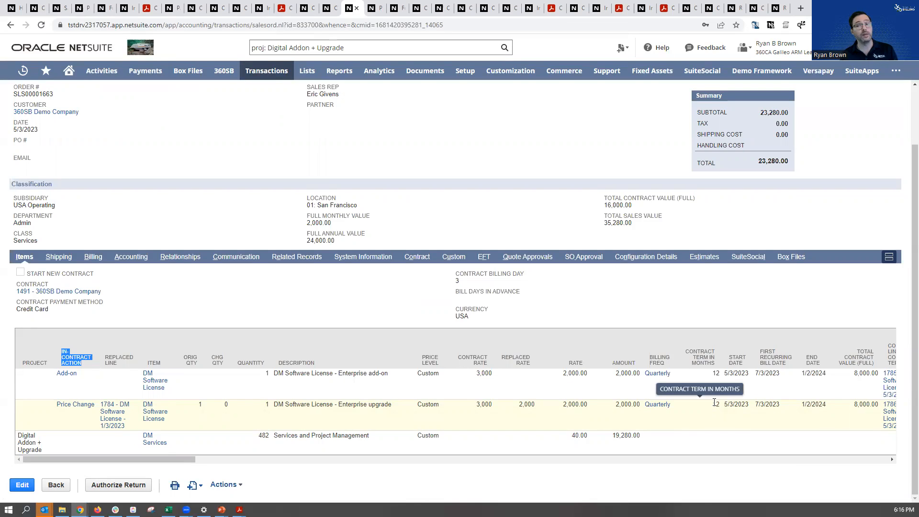
left_click_drag(718, 401, 780, 406)
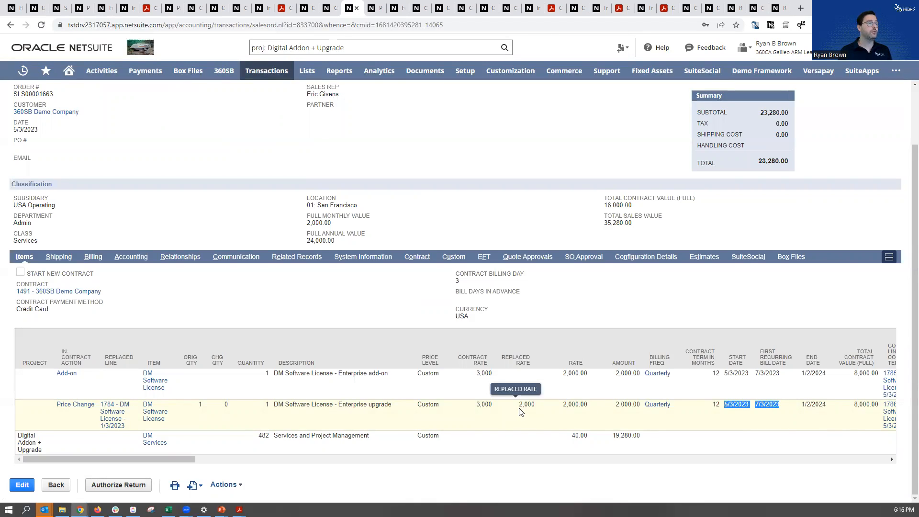
left_click_drag(562, 405, 640, 405)
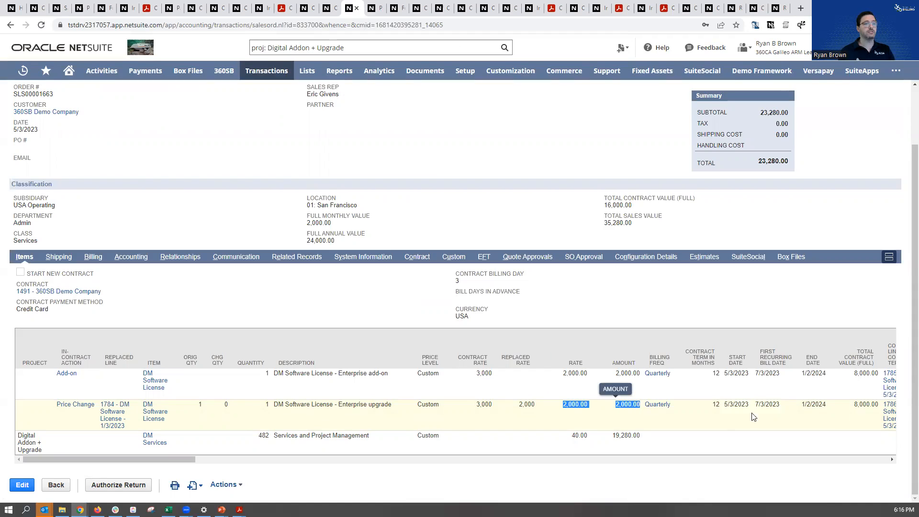
left_click_drag(531, 405, 473, 406)
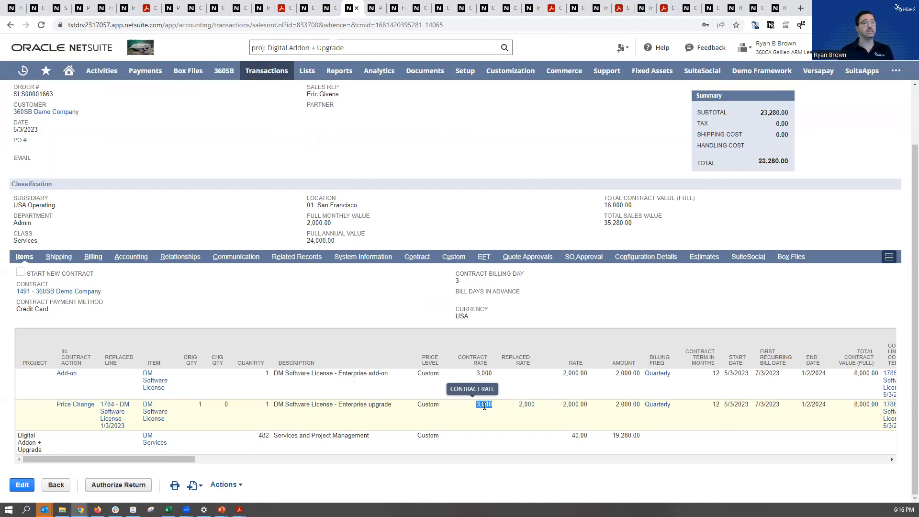
Compare the net annual values of the Add-on and Price Change lines, and view the Net Monthly Recurring Revenue Change chart on the home dashboard
scroll(818, 425, "right", 4)
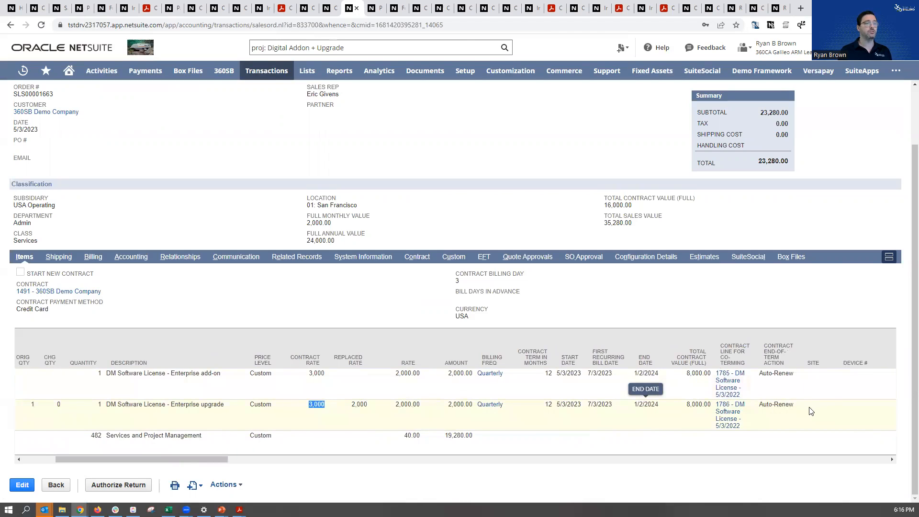
scroll(809, 411, "right", 10)
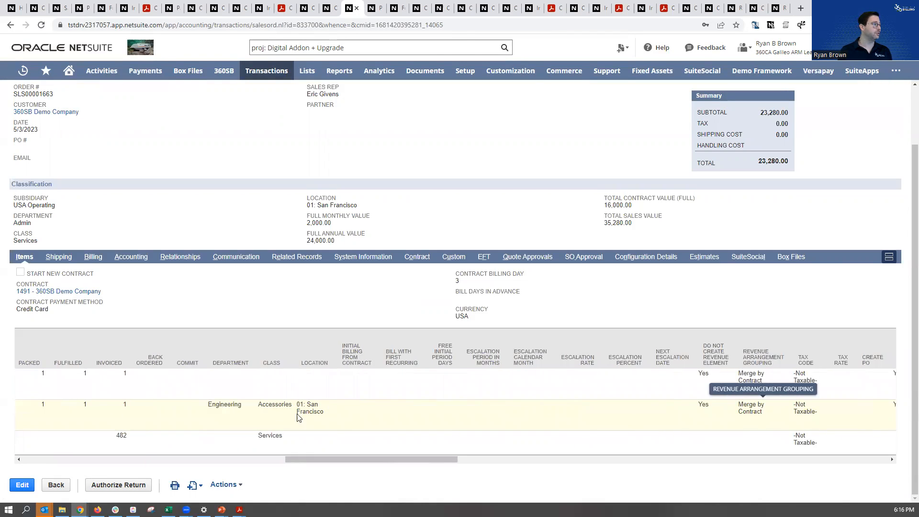
scroll(818, 421, "right", 3)
scroll(818, 421, "right", 6)
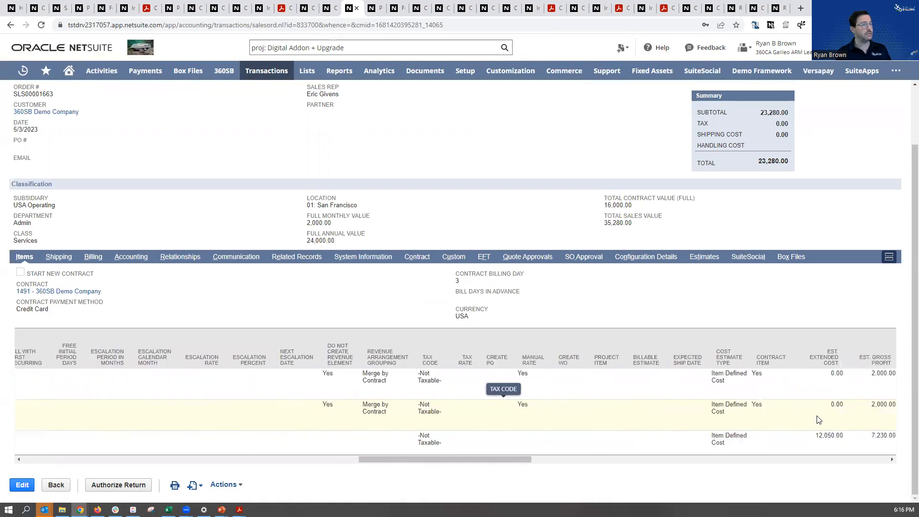
scroll(814, 419, "right", 8)
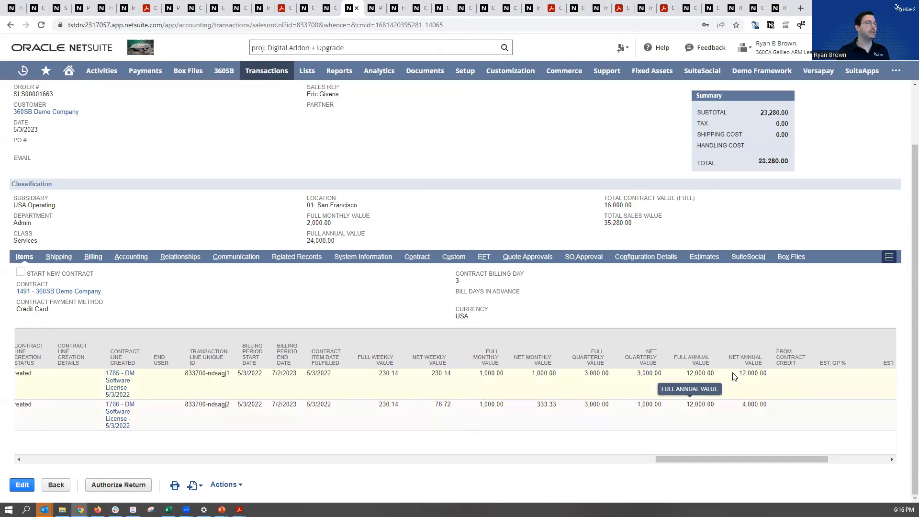
double_click(762, 375)
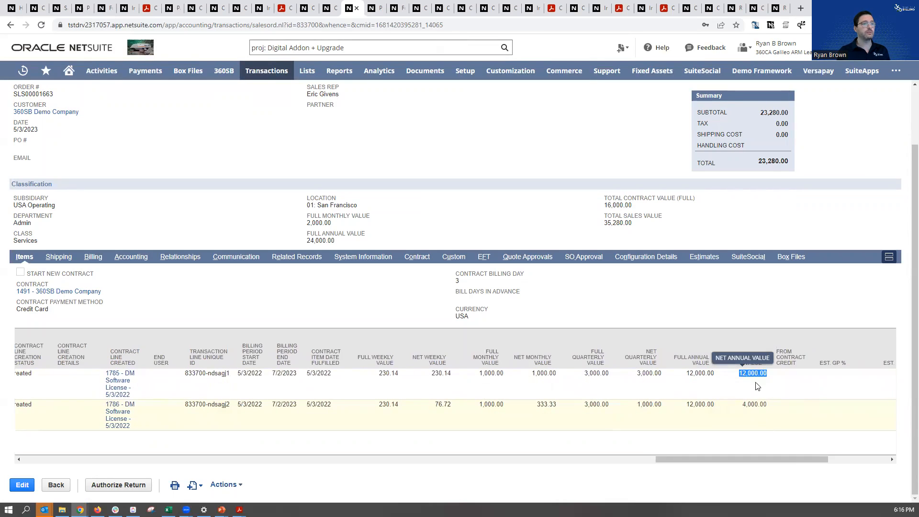
left_click_drag(742, 405, 770, 410)
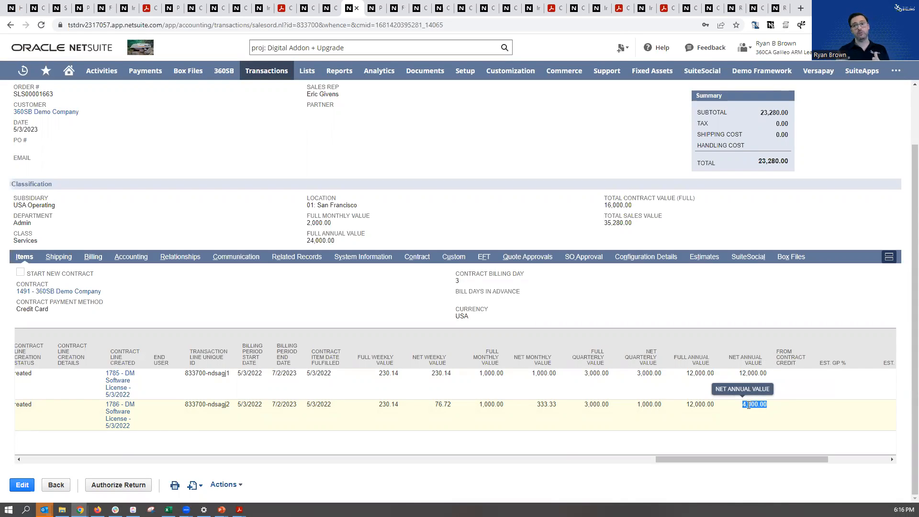
left_click(16, 8)
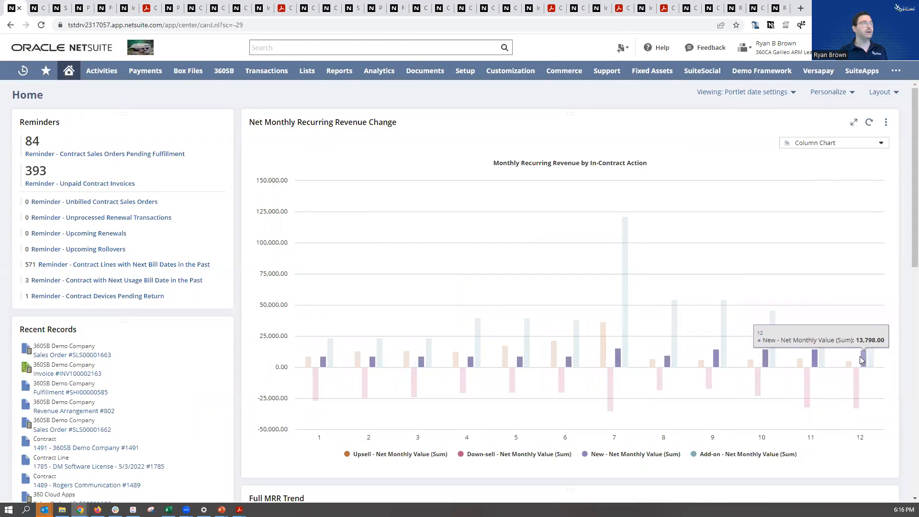
Open the fulfillment created from the 5/3/2023 sales order and check its memo
left_click(352, 8)
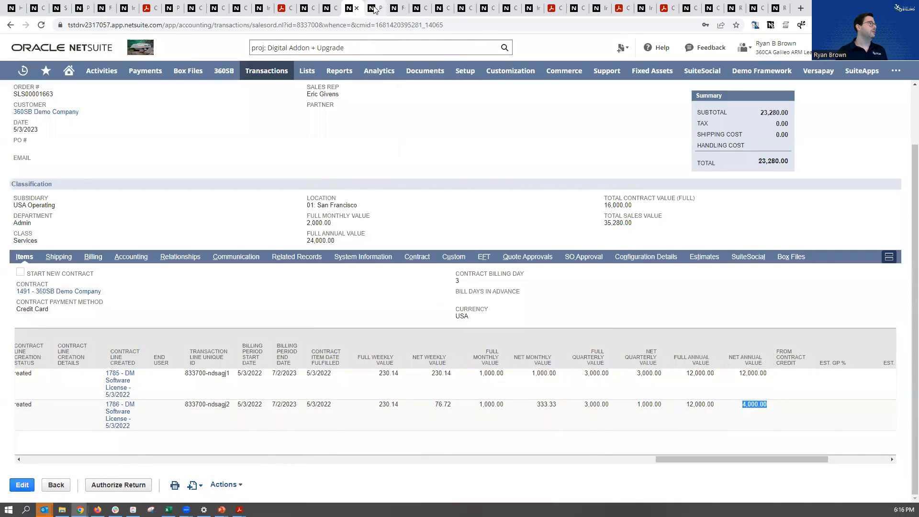
left_click(376, 9)
left_click(392, 6)
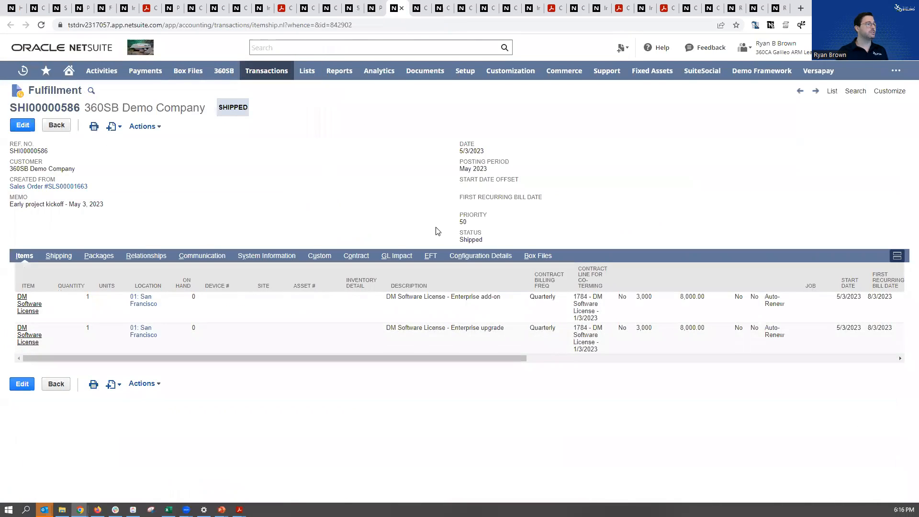
left_click_drag(120, 198, 9, 204)
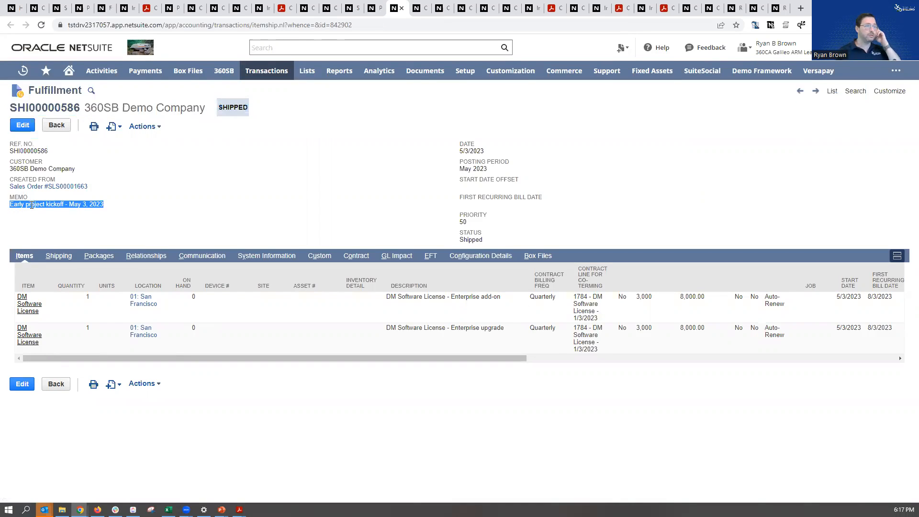
Open the contract's lines and examine the original license's cancellation date and the term and dates of the Price Change and Add-on lines
left_click(414, 9)
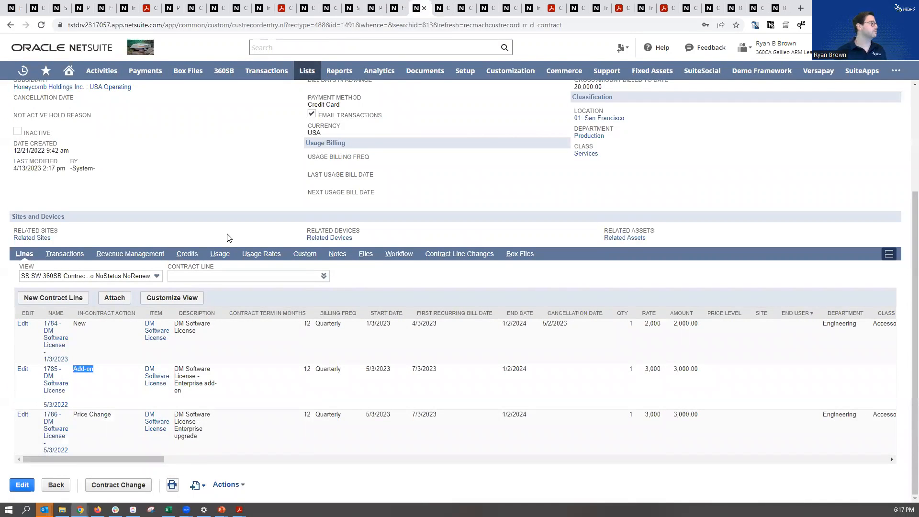
scroll(226, 238, "up", 5)
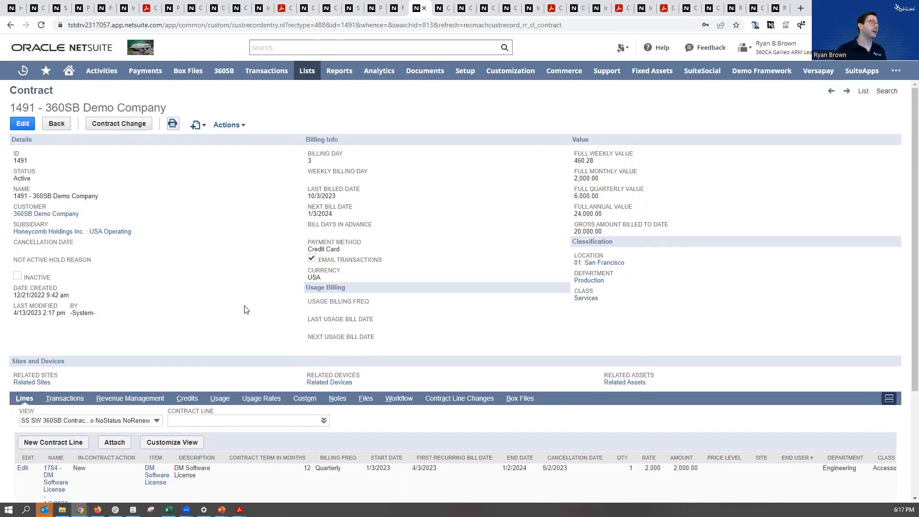
scroll(244, 310, "down", 3)
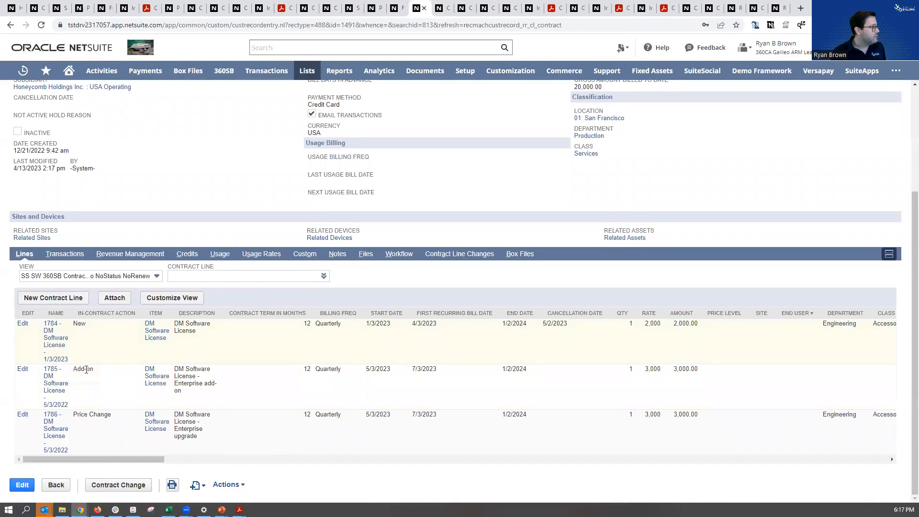
left_click_drag(570, 326, 543, 326)
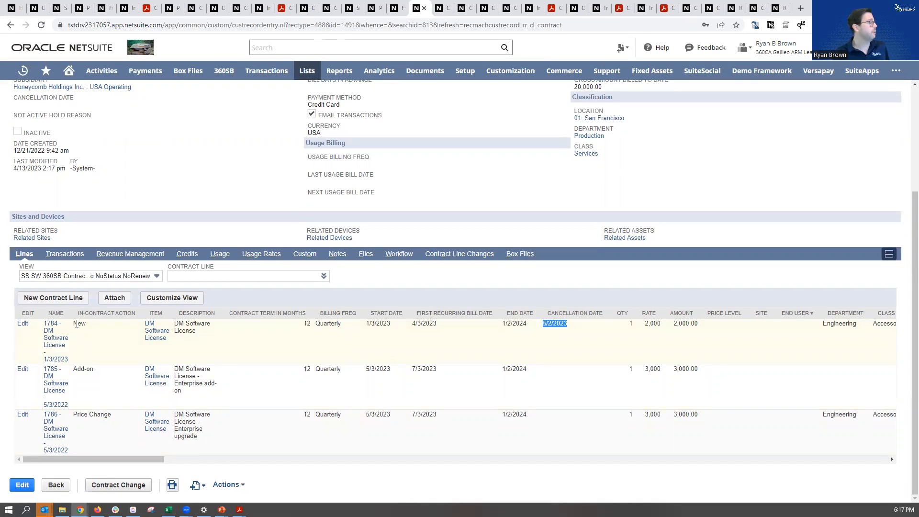
left_click_drag(74, 416, 538, 416)
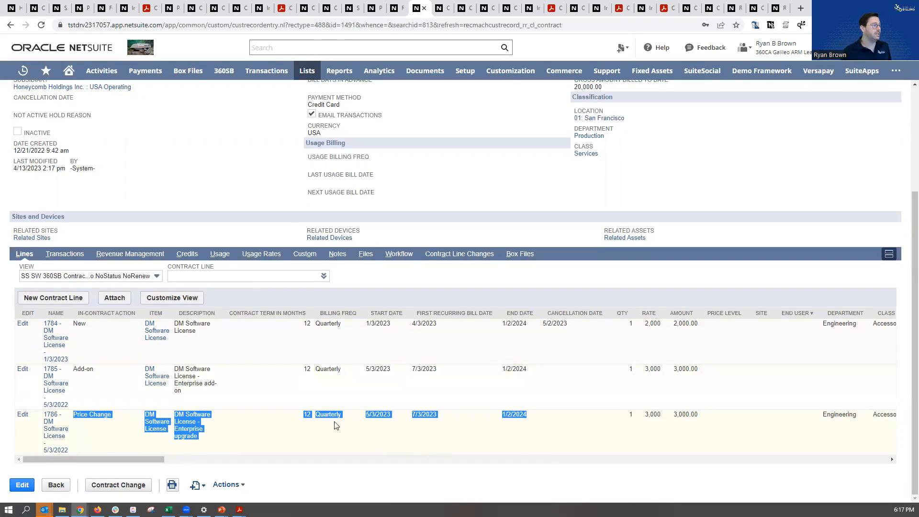
left_click_drag(76, 368, 536, 372)
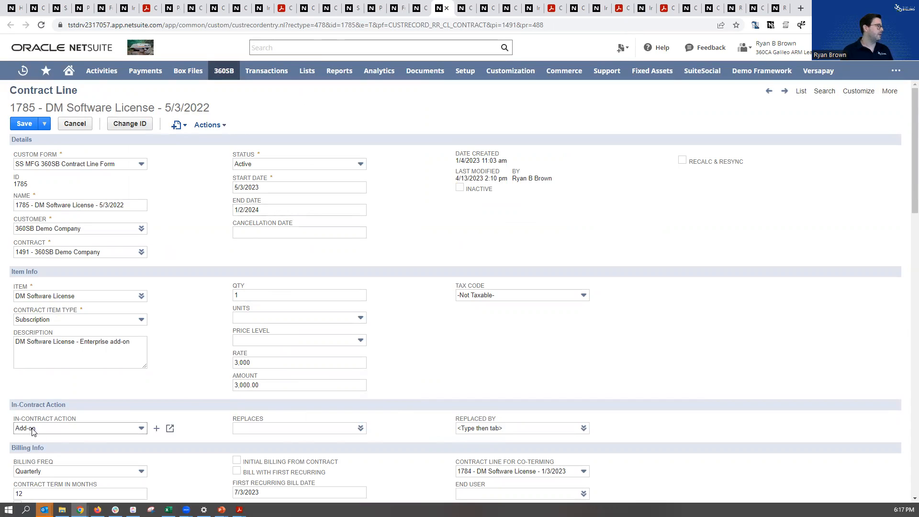
Check which contract line the Price Change replaces, view the original line's Replaced By link, and open its contract credit
left_click(458, 8)
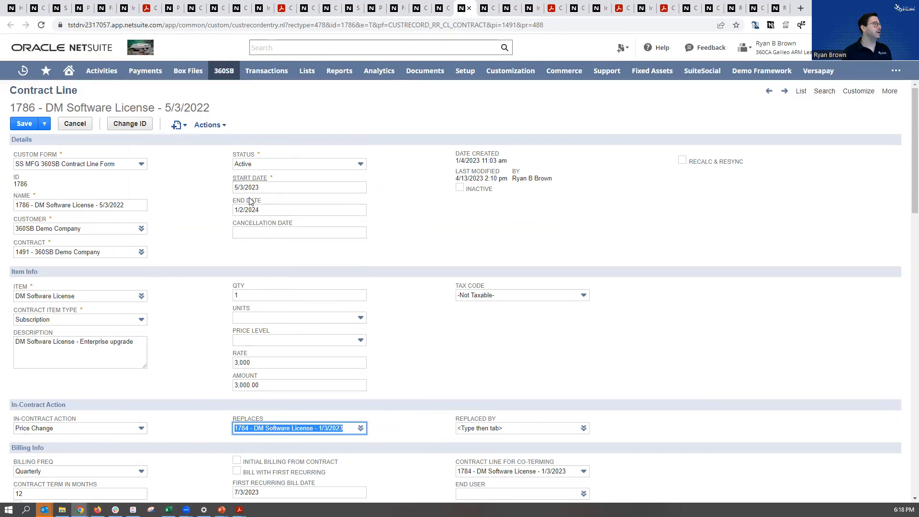
left_click(485, 6)
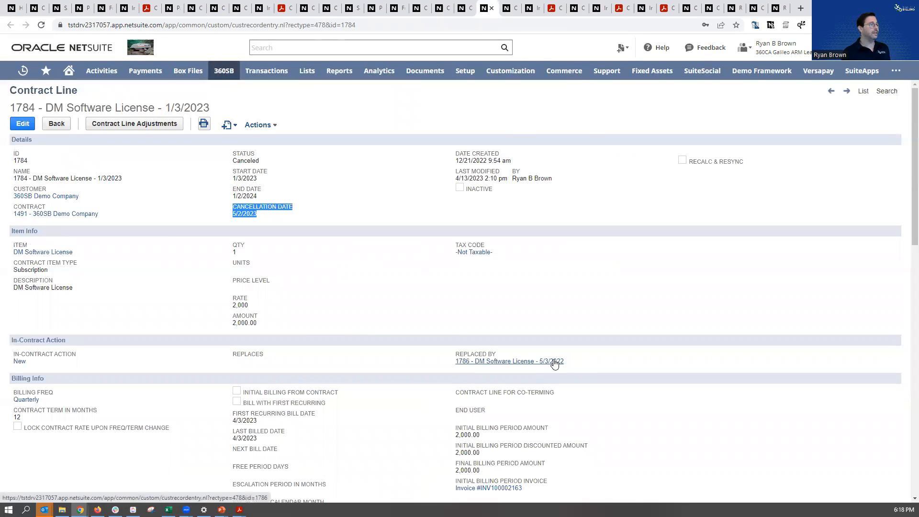
left_click(510, 9)
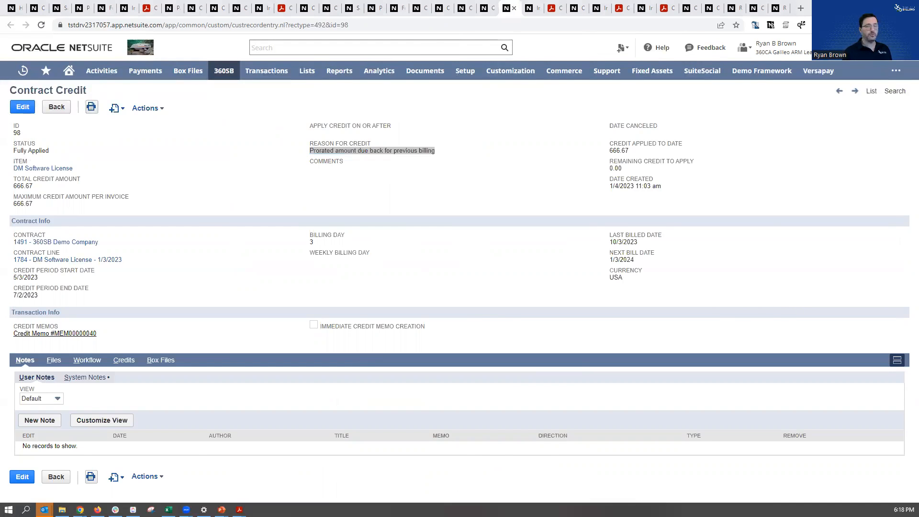
Switch to the Subscription Billing infographic in Acrobat and mark out the Prorated Amount Due Back and Prorated Amount Billed periods on the timeline
key("alt+Tab")
key("Escape")
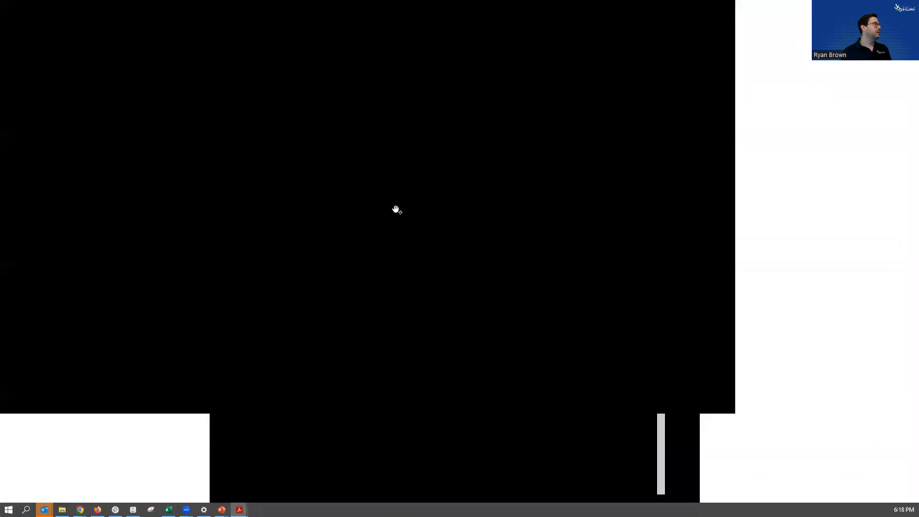
left_click(190, 29)
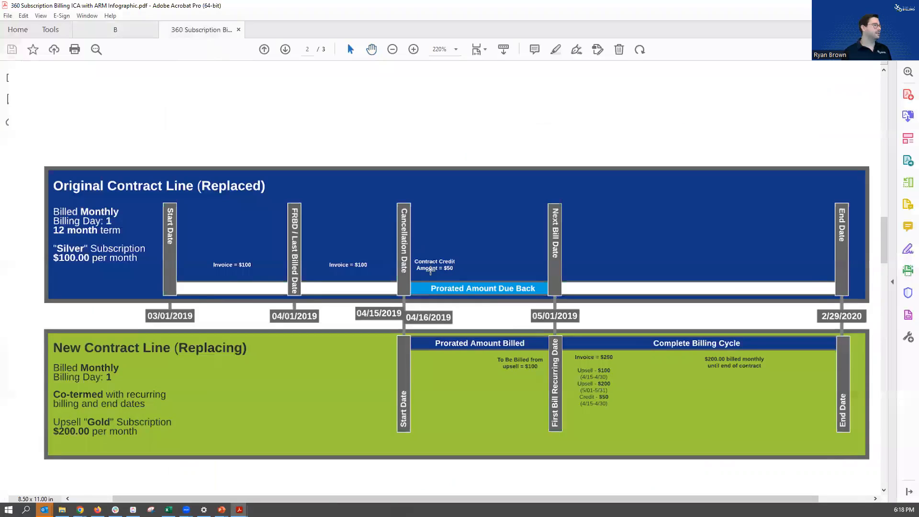
scroll(431, 270, "down", 1)
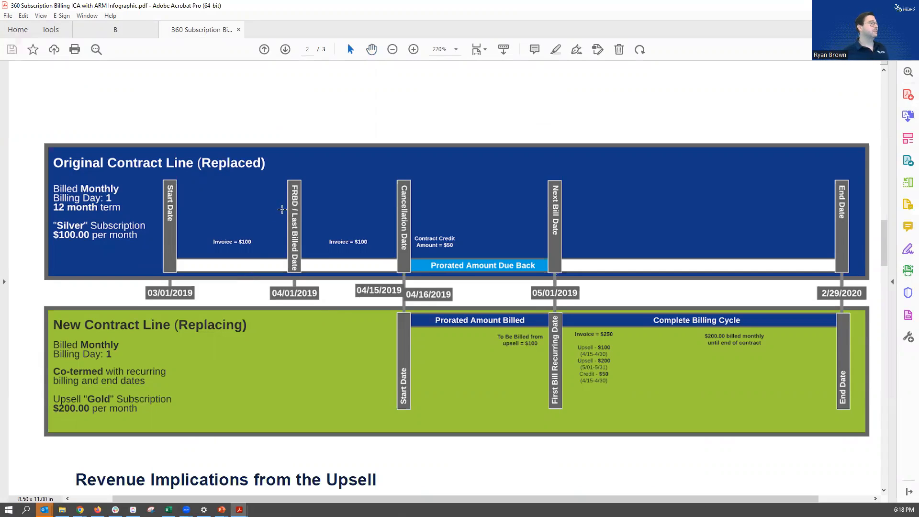
left_click_drag(389, 119, 565, 310)
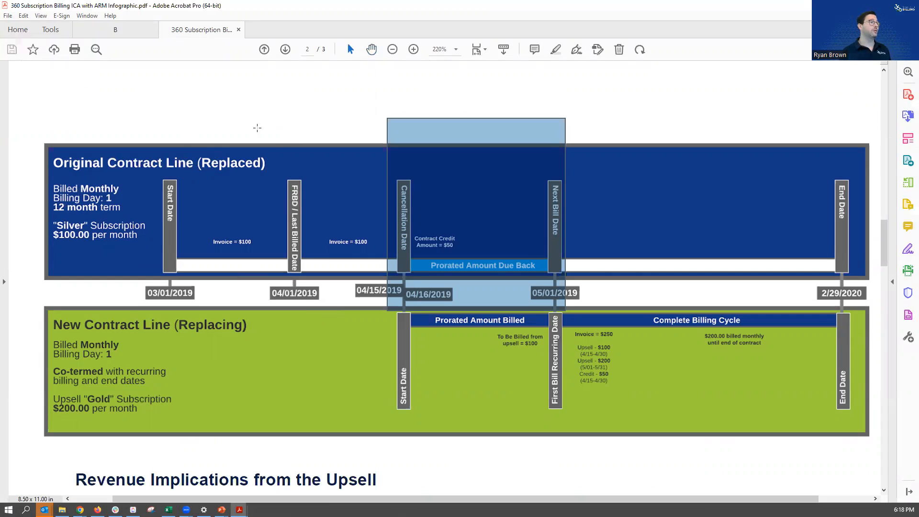
left_click_drag(565, 462, 401, 275)
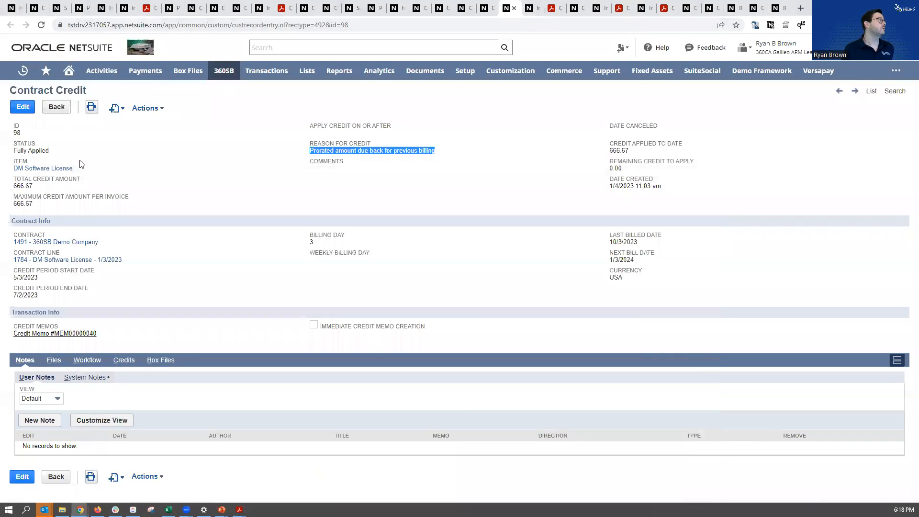
Switch back to the contract credit in NetSuite and check the credit memo linked to it
left_click(80, 118)
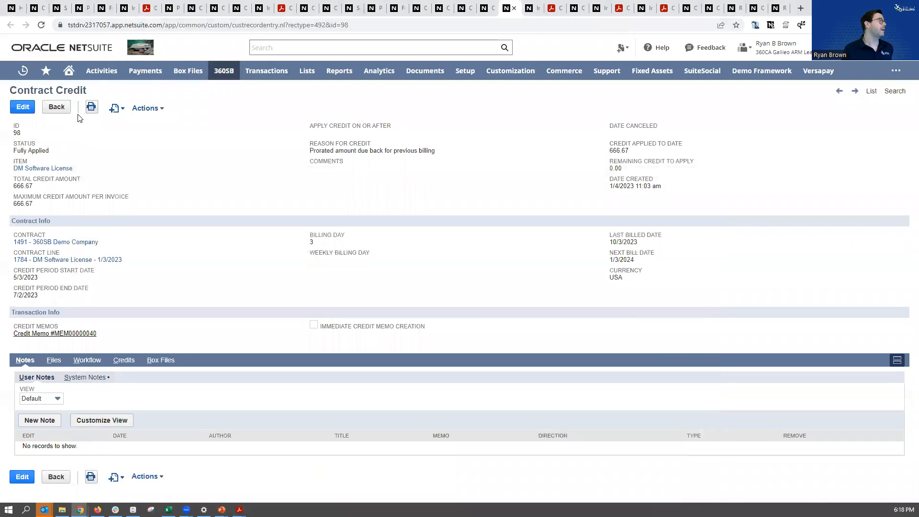
left_click_drag(87, 91, 10, 92)
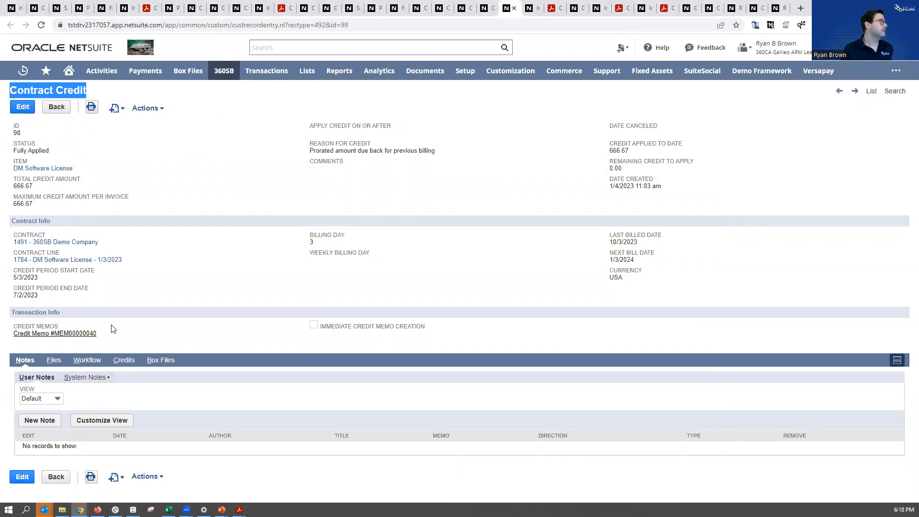
left_click_drag(117, 332, 13, 324)
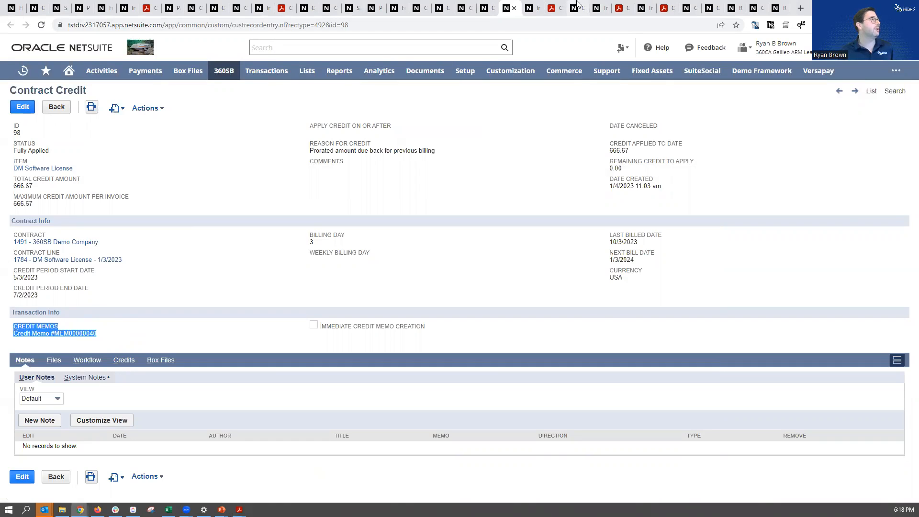
Open the 5/3/2023 invoice and examine its subtotal, amount due, and add-on, upgrade and services item lines
left_click(530, 7)
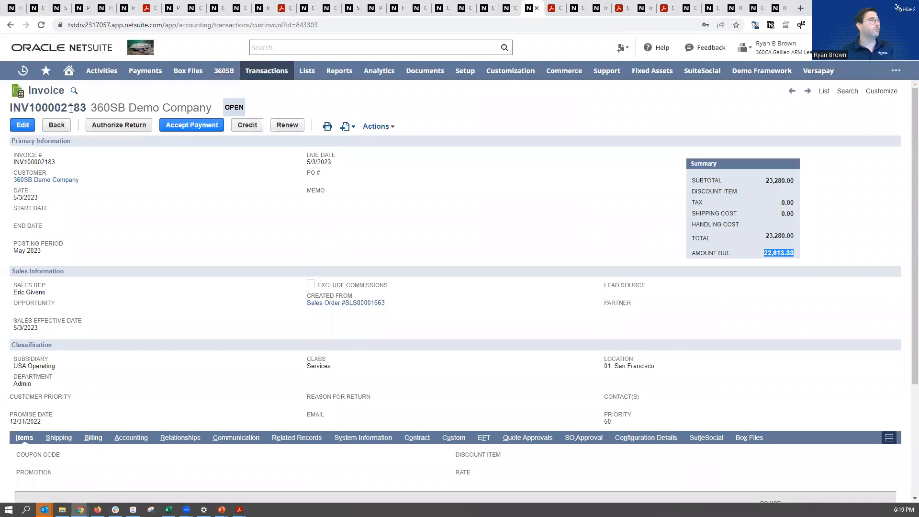
left_click_drag(765, 181, 792, 184)
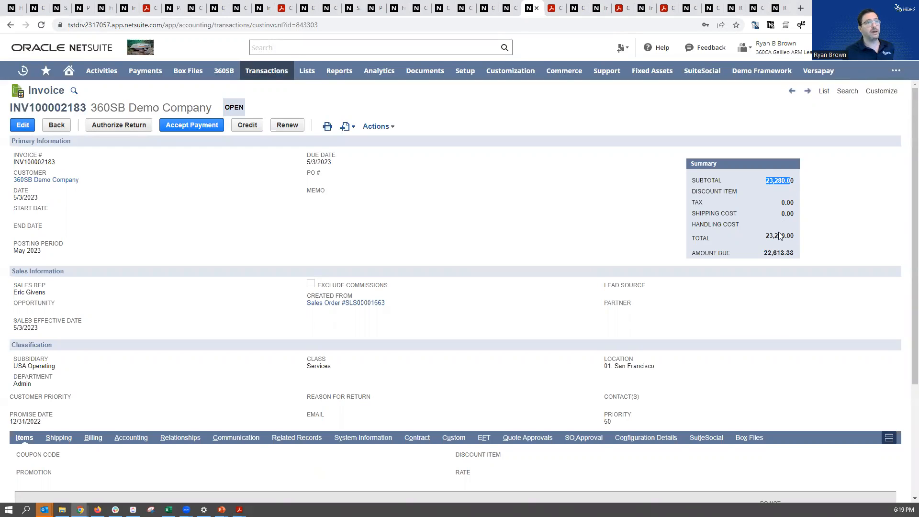
left_click_drag(764, 253, 797, 259)
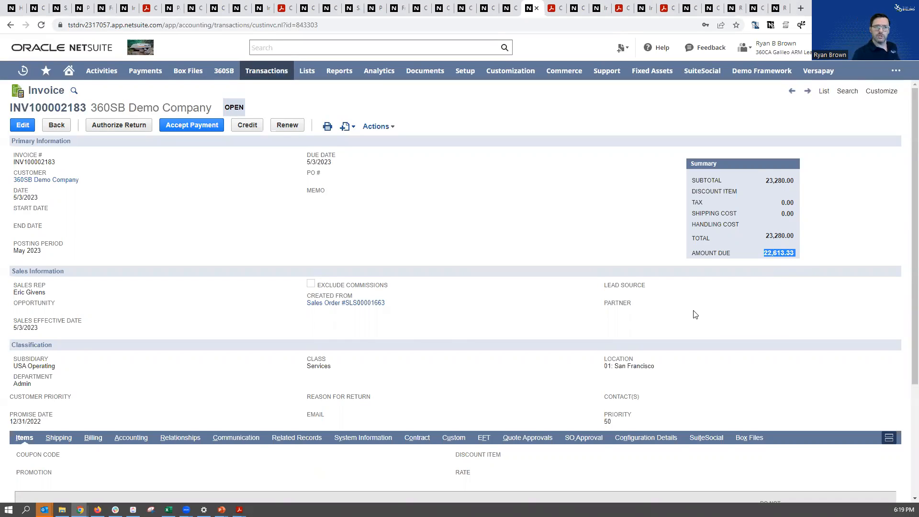
scroll(449, 344, "down", 3)
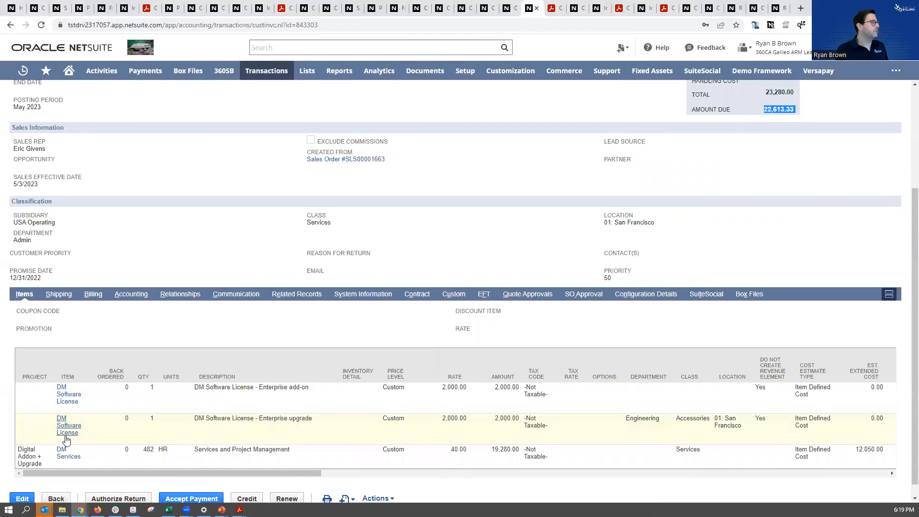
View the printed version of the 5/3/2023 invoice and check its amount paid and amount due
left_click(557, 8)
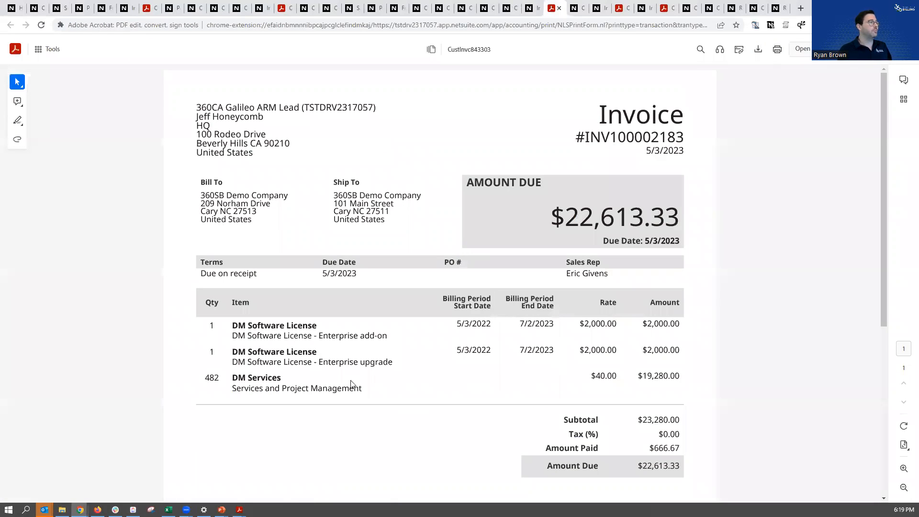
left_click_drag(650, 450, 680, 450)
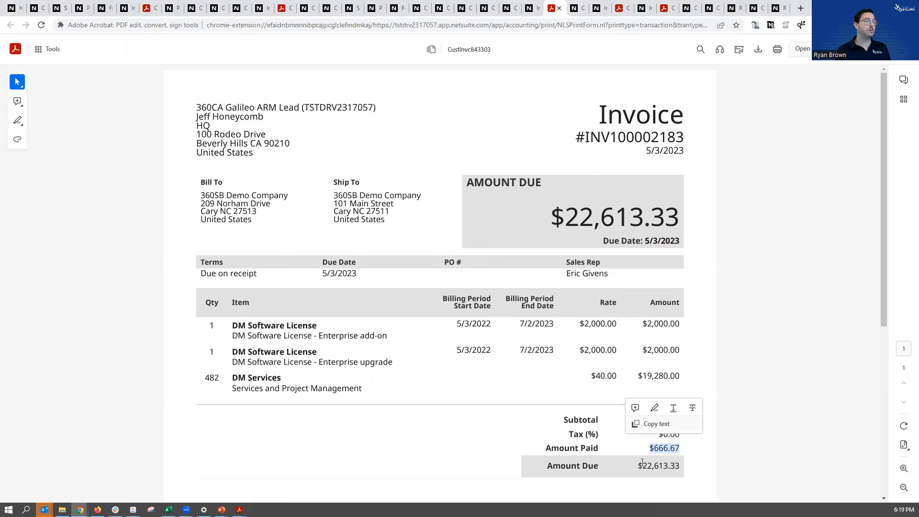
left_click_drag(638, 466, 678, 471)
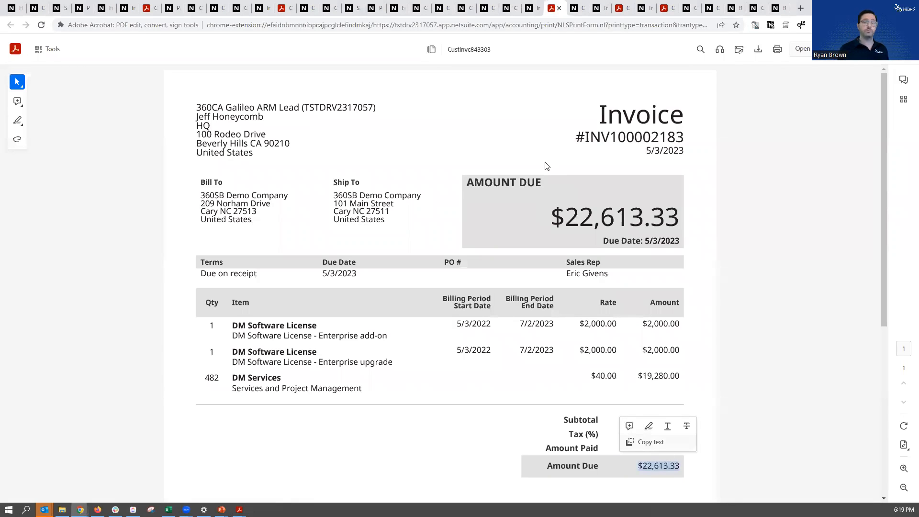
Open the credit memo created from the invoice and check its item line's period start and end dates
left_click(577, 8)
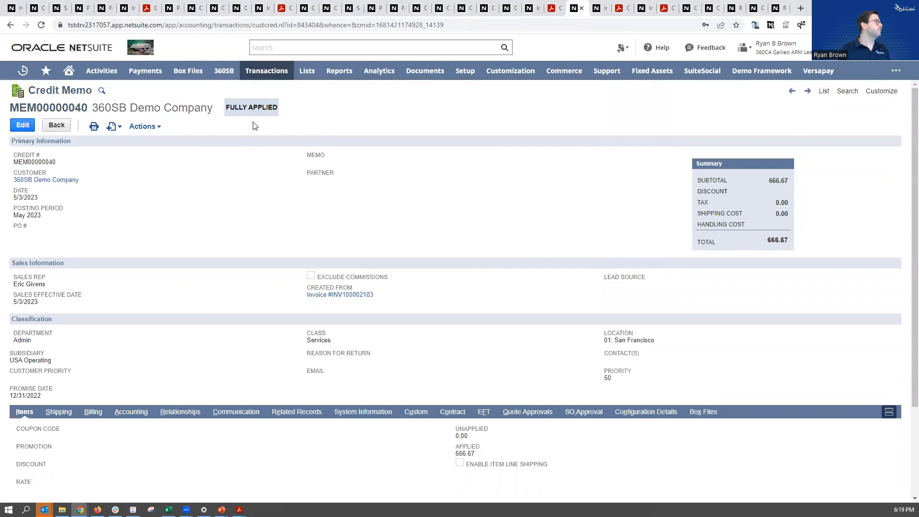
scroll(356, 458, "down", 3)
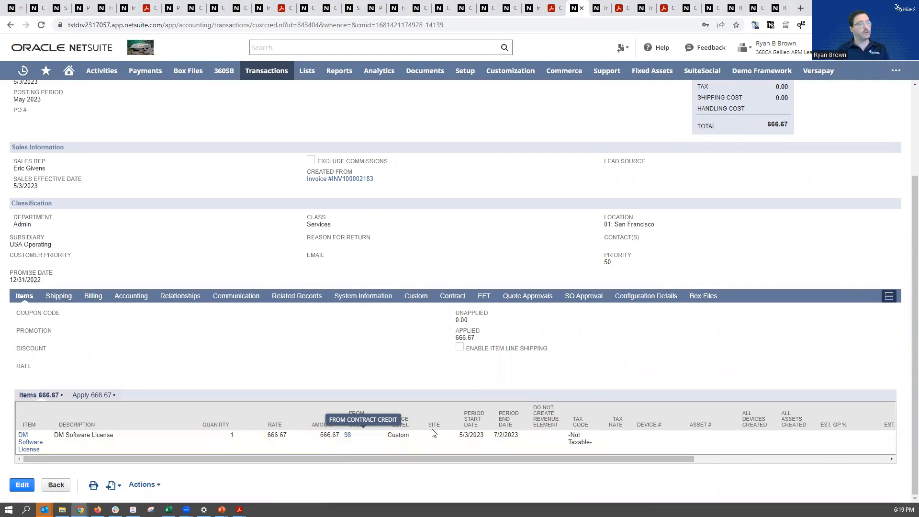
left_click_drag(461, 438, 522, 437)
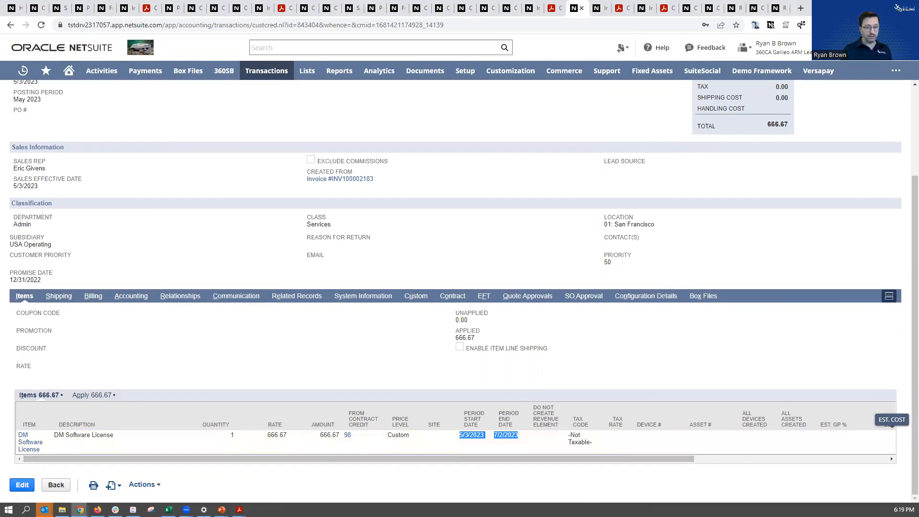
Return to the infographic in Acrobat and read the section on the revenue implications of the upsell
key("alt+Tab")
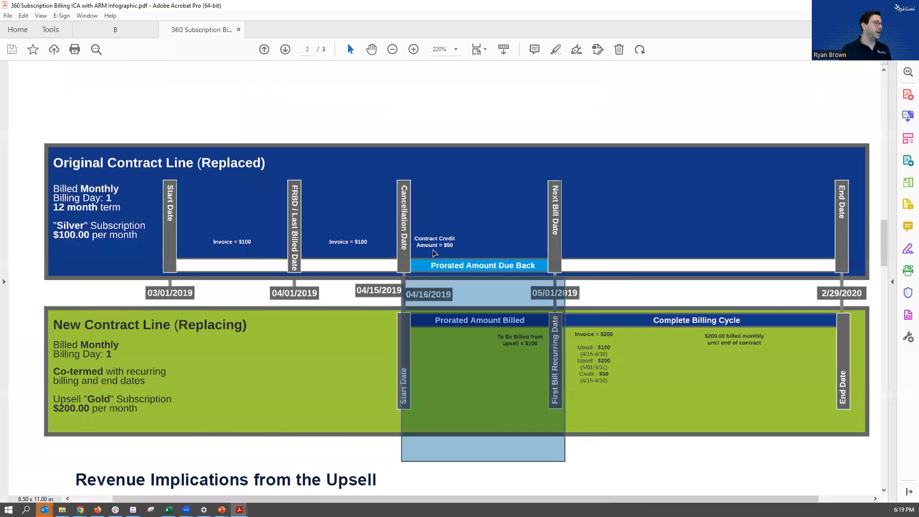
scroll(435, 254, "down", 5)
scroll(435, 254, "down", 10)
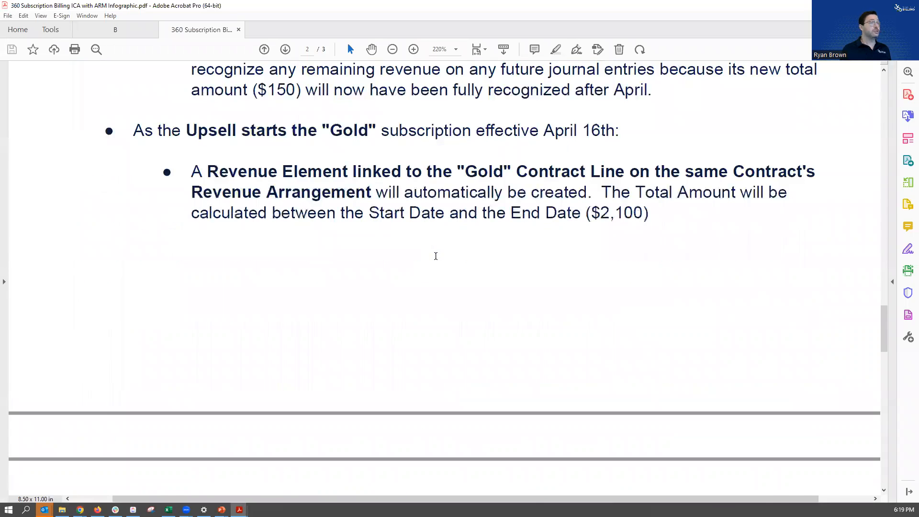
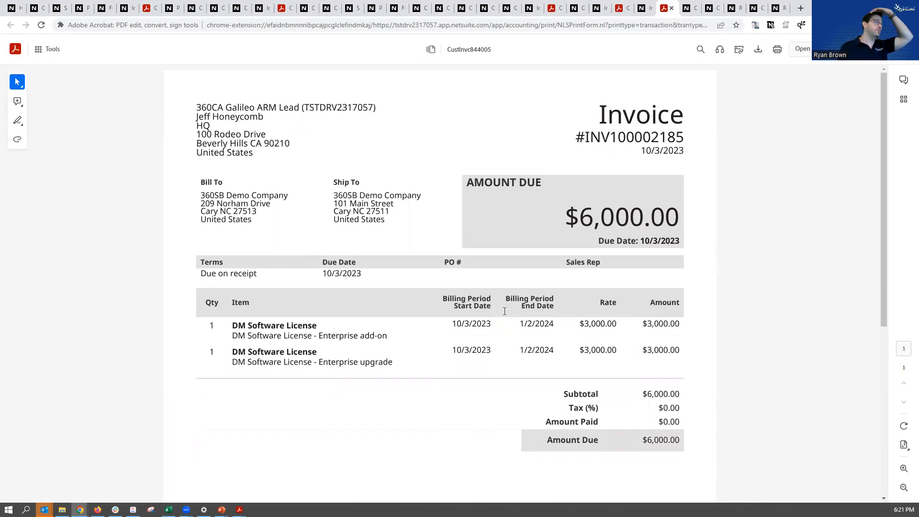
Open the 360SB Demo Company contract record and check its next bill date
left_click(697, 9)
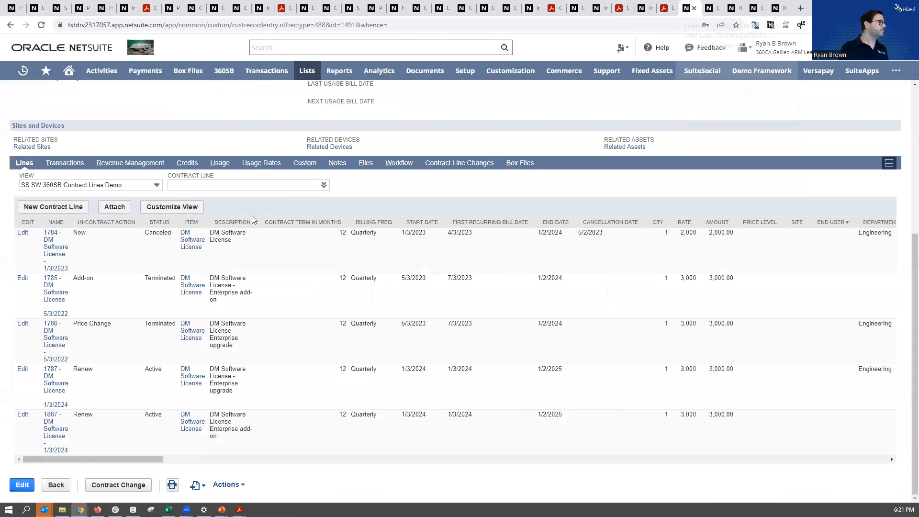
scroll(235, 249, "up", 5)
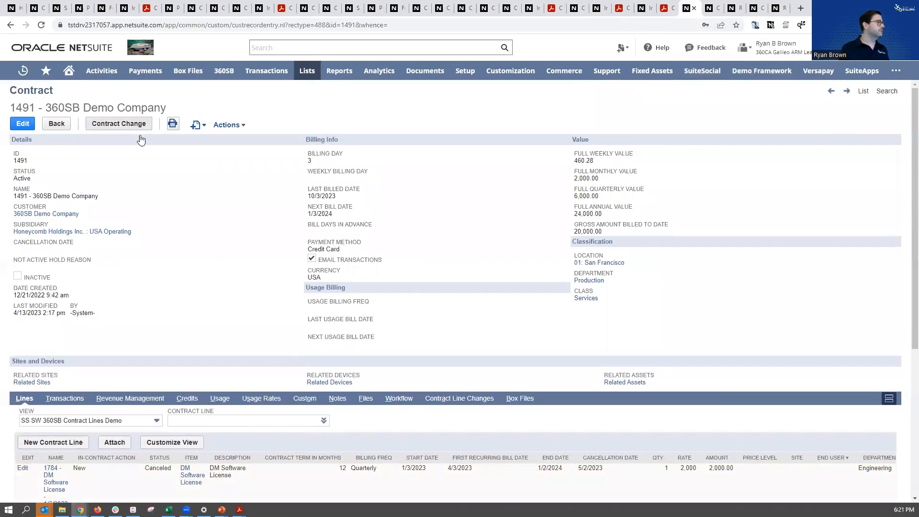
left_click_drag(337, 198, 308, 206)
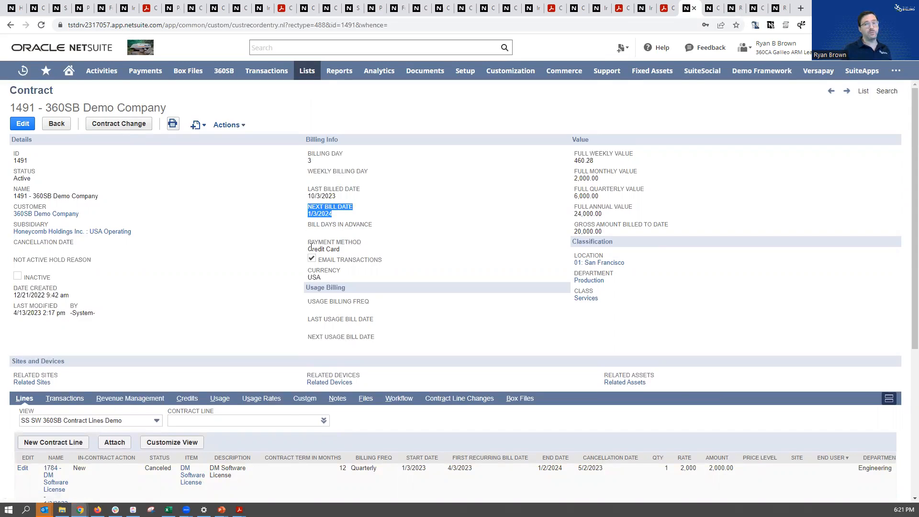
Review the contract's renewal lines, checking the in-contract action and the start, first recurring bill and end dates
scroll(277, 374, "down", 4)
scroll(276, 374, "down", 1)
left_click_drag(93, 368, 78, 367)
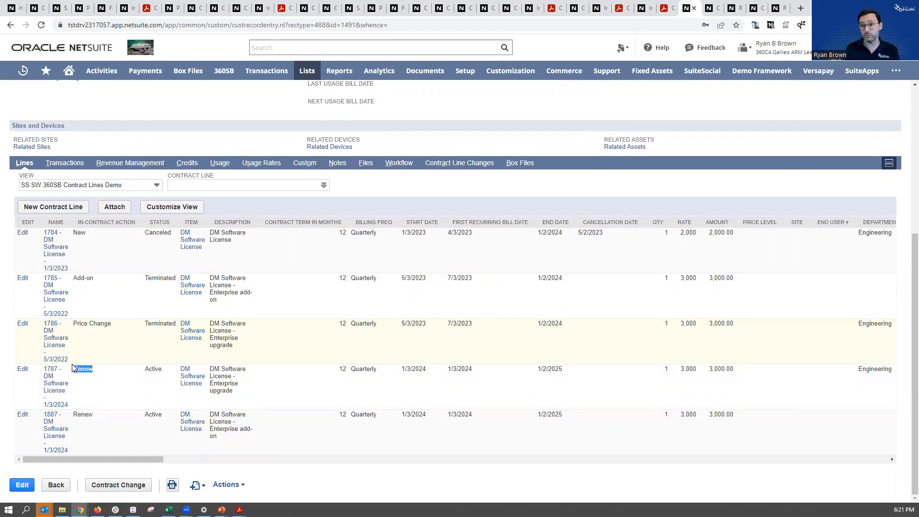
left_click_drag(402, 368, 504, 377)
left_click_drag(564, 372, 447, 382)
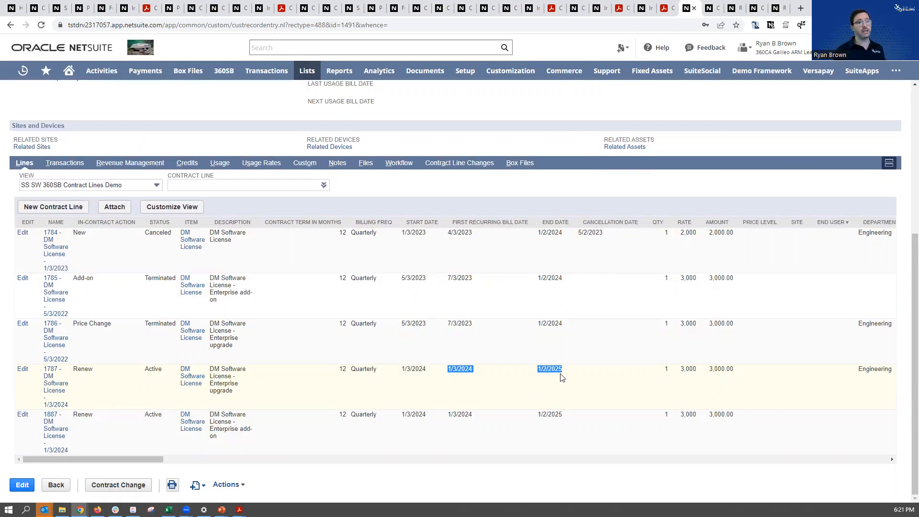
Check the contract's next bill date again together with its gross amount billed to date
scroll(560, 369, "up", 4)
left_click_drag(337, 172, 307, 167)
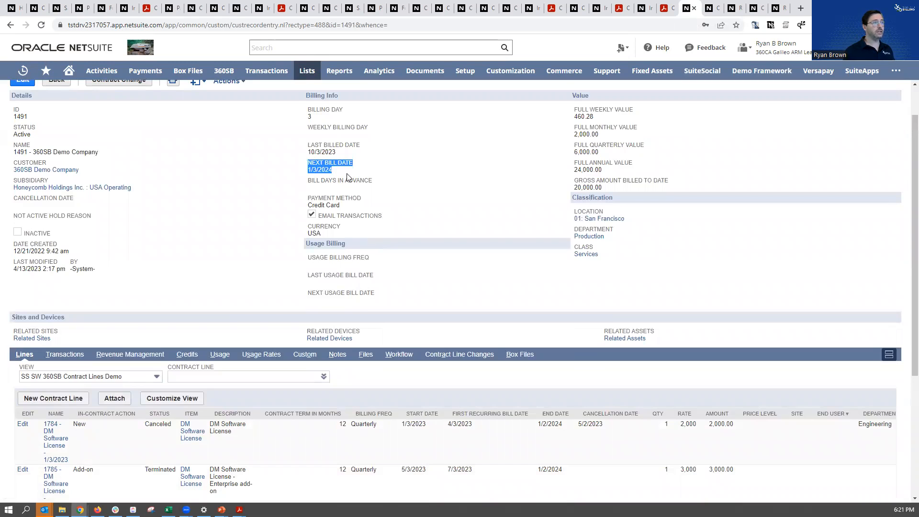
left_click_drag(604, 189, 574, 180)
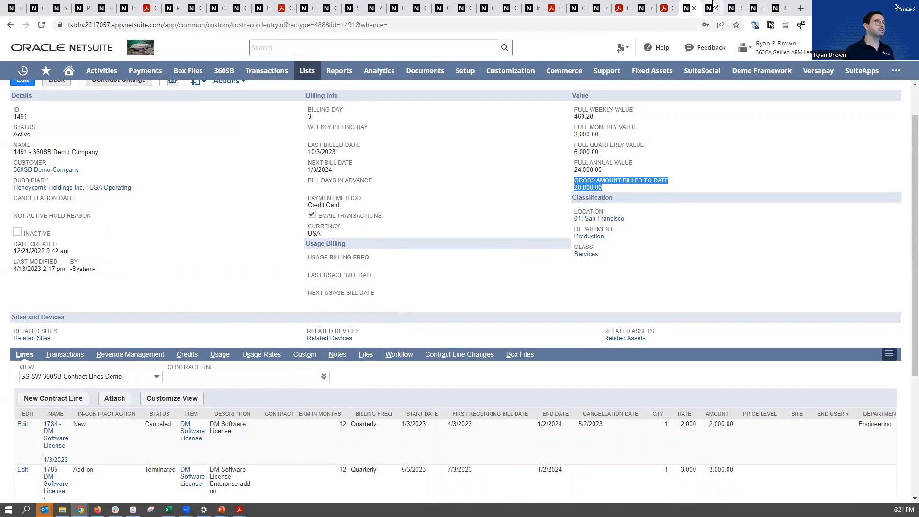
Display the contract's related revenue arrangements and review their amounts and statuses
left_click(126, 354)
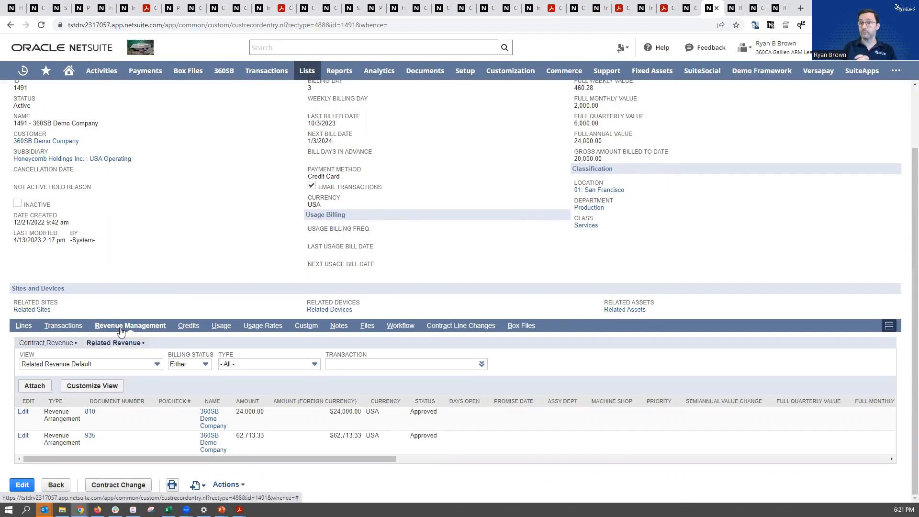
scroll(119, 323, "up", 3)
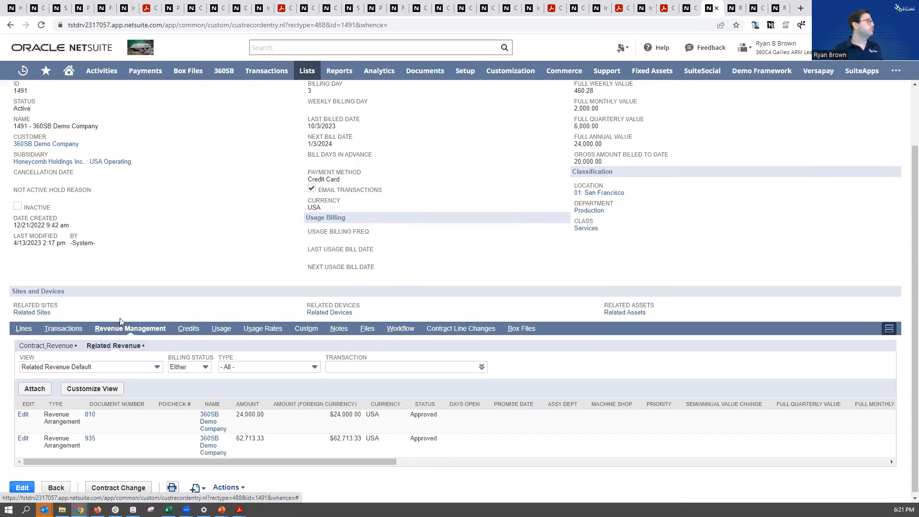
scroll(183, 392, "down", 3)
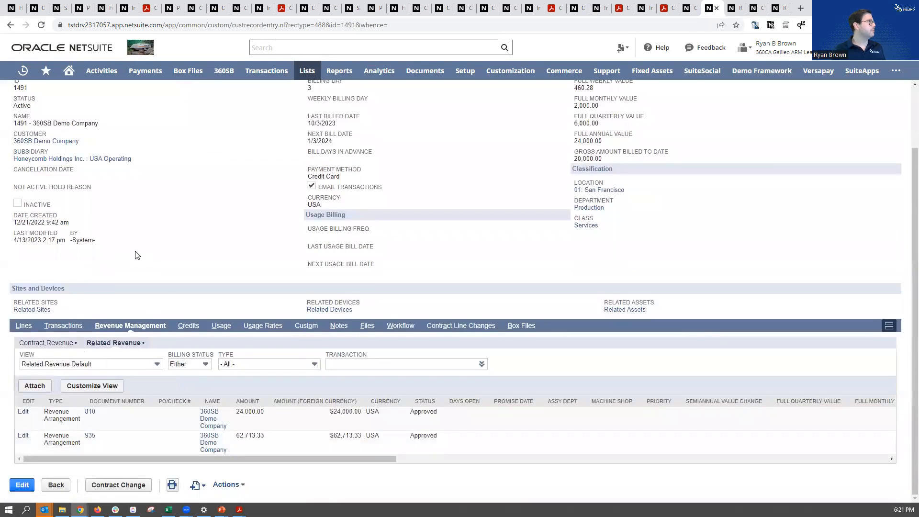
Display the contract's transactions and review the sales orders, fulfillments, invoices and credit memo
scroll(138, 255, "up", 3)
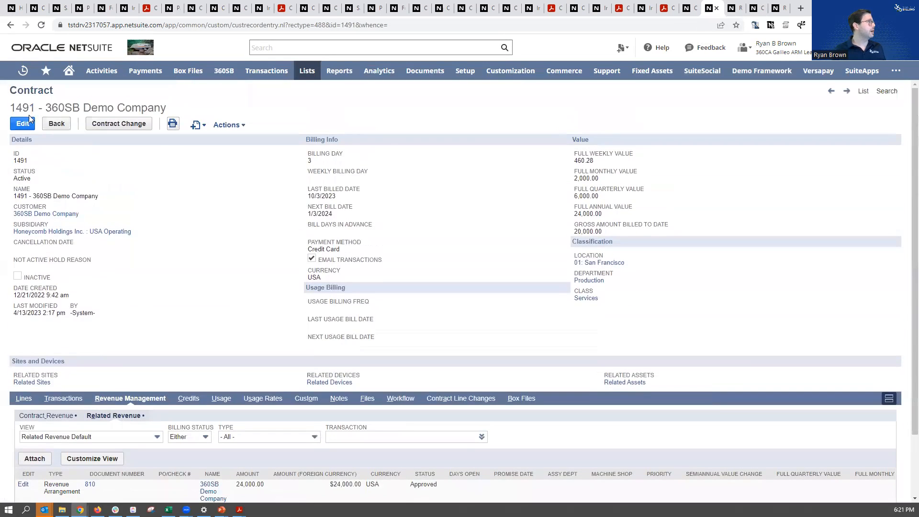
left_click(62, 402)
scroll(121, 357, "down", 3)
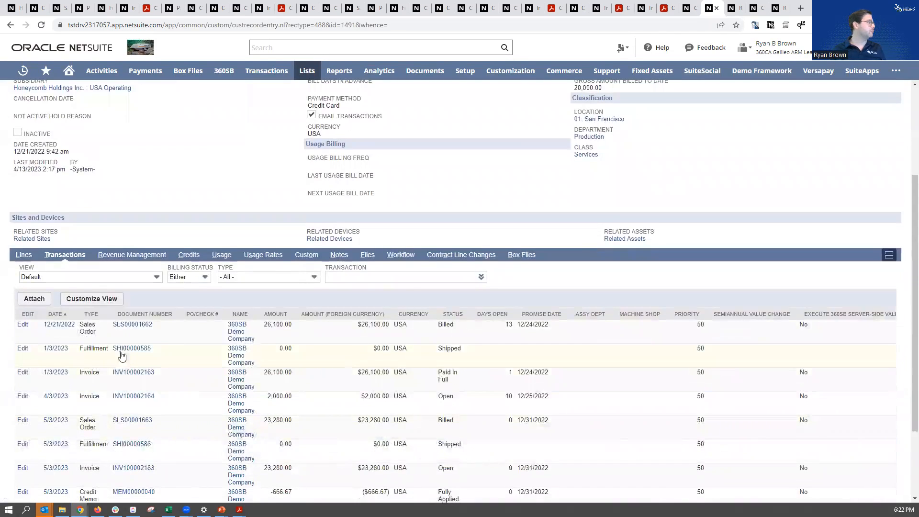
scroll(122, 357, "down", 2)
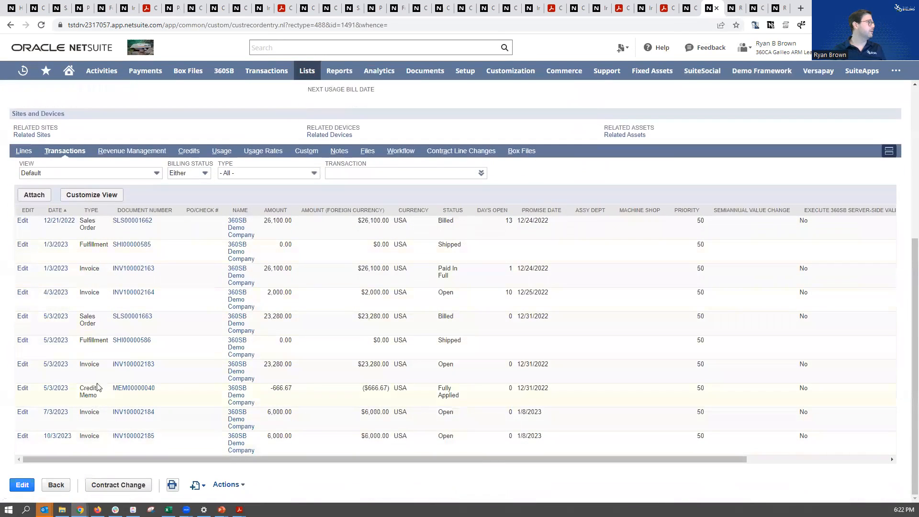
Check the amount of the merged revenue arrangement related to the contract, and open it to review its total carve-out and revenue elements
left_click(131, 150)
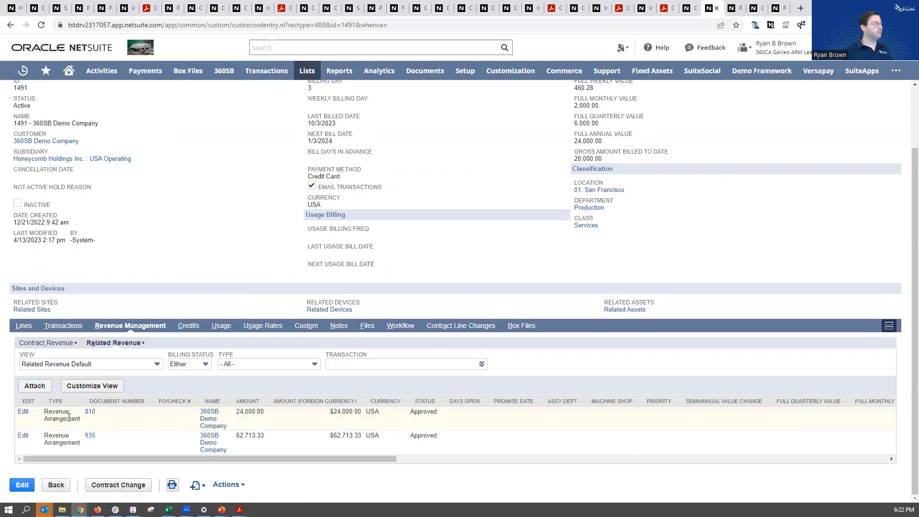
left_click_drag(269, 441, 191, 444)
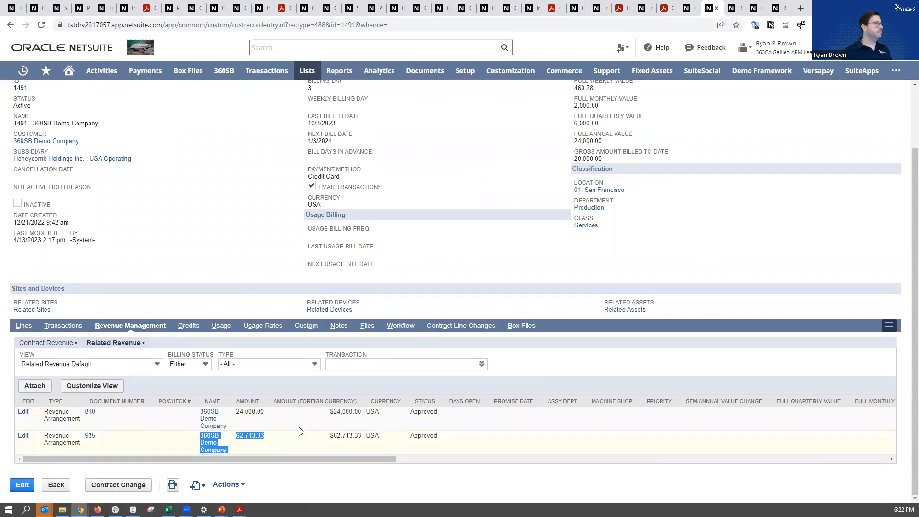
left_click(736, 6)
left_click(235, 253)
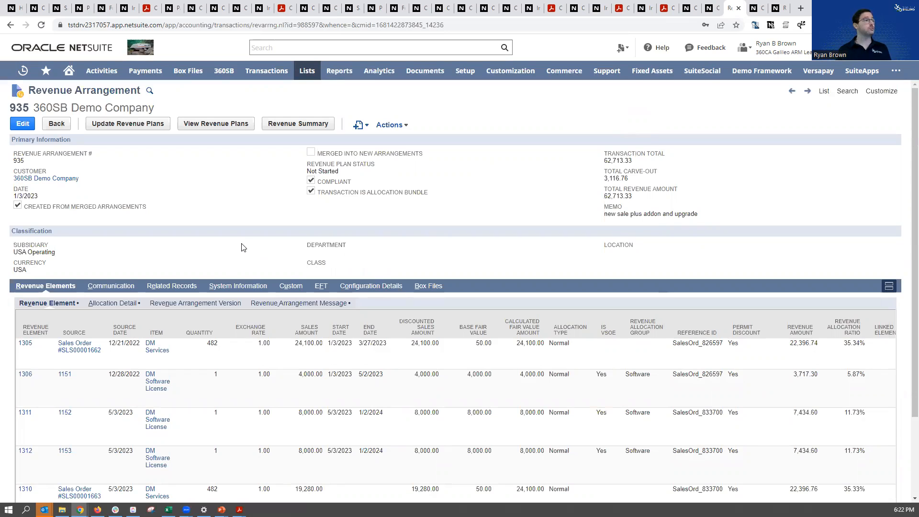
double_click(617, 178)
scroll(478, 223, "down", 2)
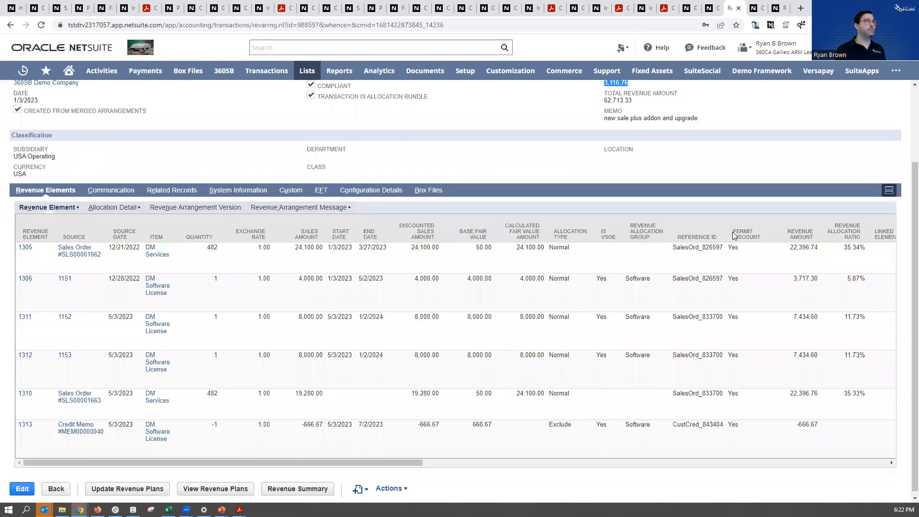
Compare the revenue amount, sales amount and revenue allocation ratio columns across the arrangement's revenue elements
triple_click(802, 236)
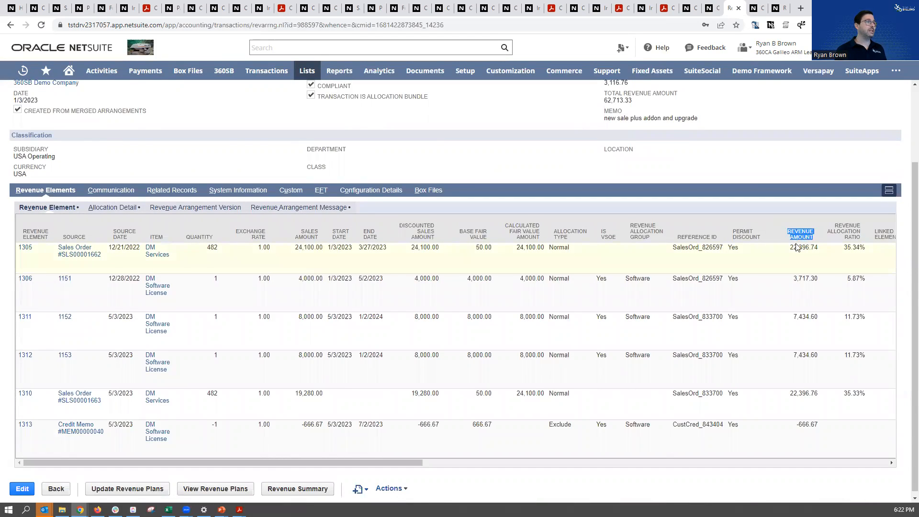
left_click_drag(319, 238, 295, 234)
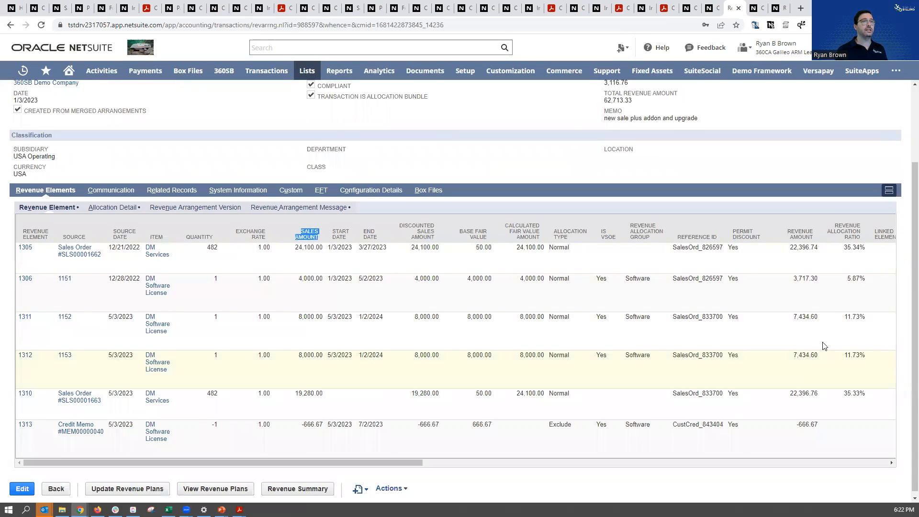
left_click_drag(860, 238, 833, 216)
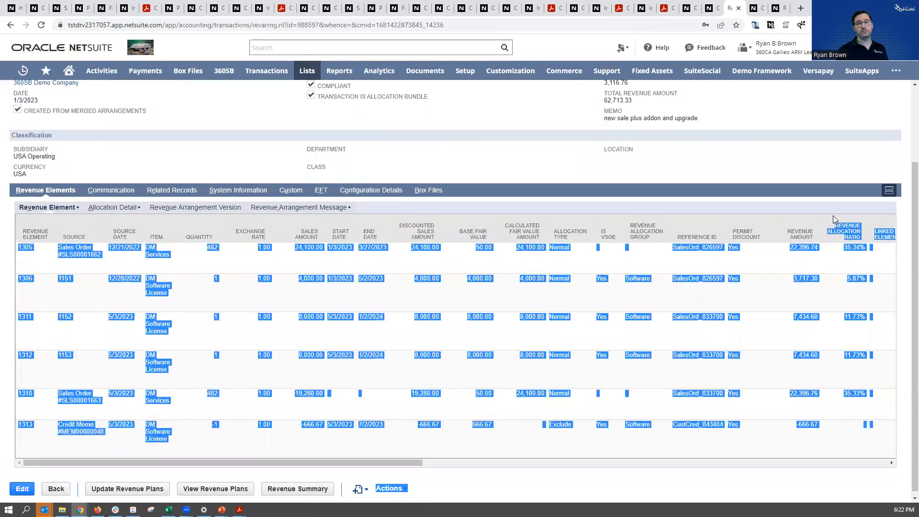
left_click(833, 218)
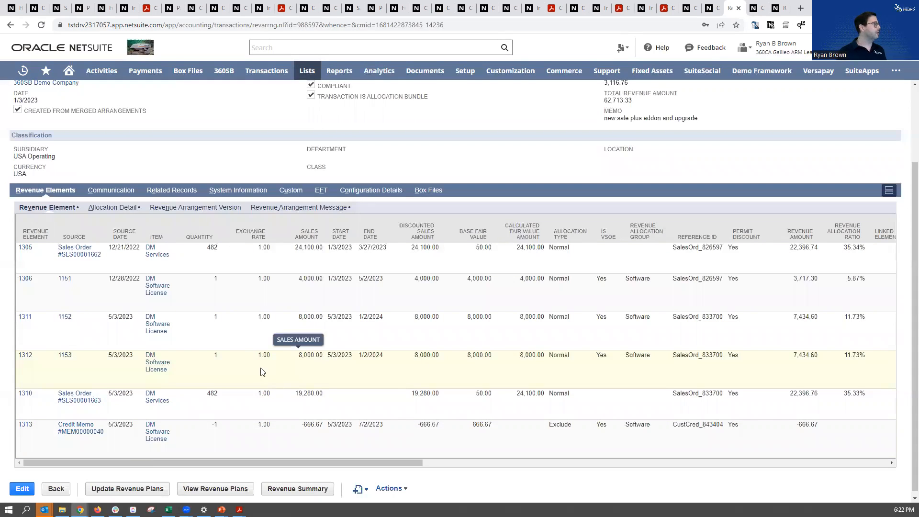
Examine the credit memo's revenue element line and check the arrangement's transaction total
mouse_move(149, 257)
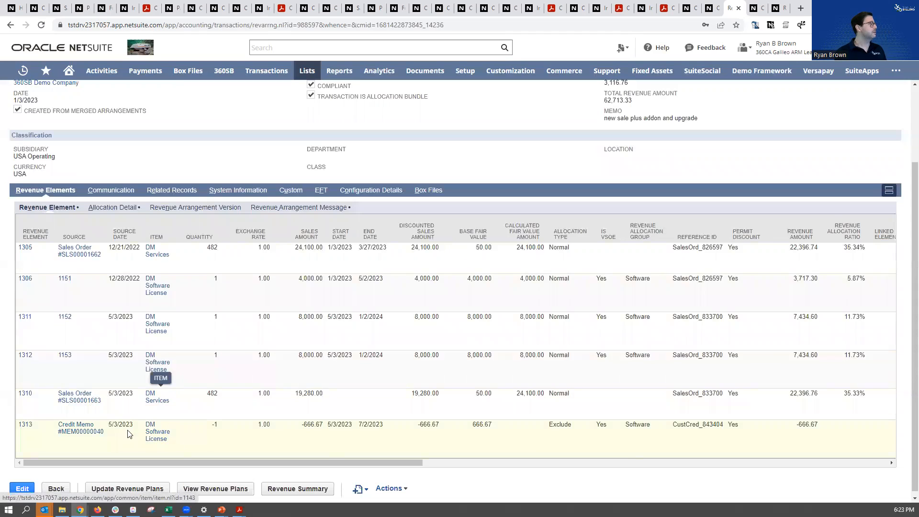
left_click_drag(678, 424, 48, 427)
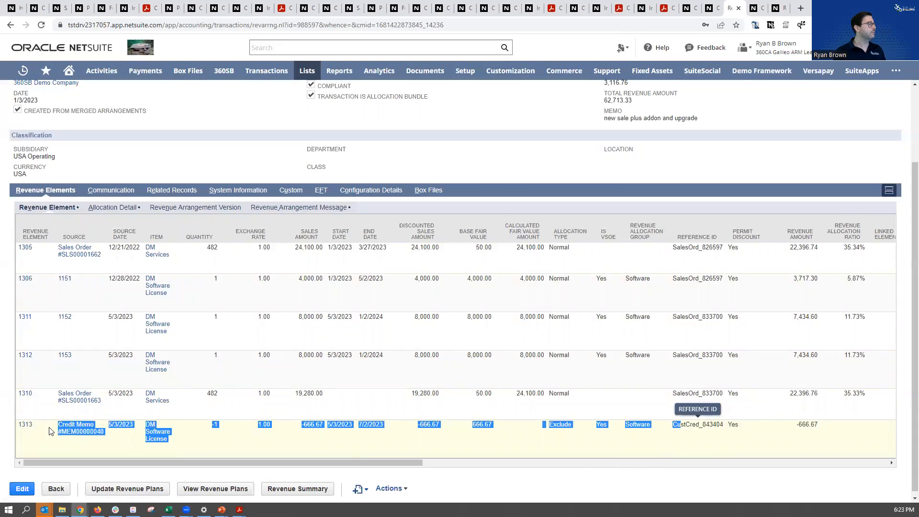
scroll(809, 425, "up", 3)
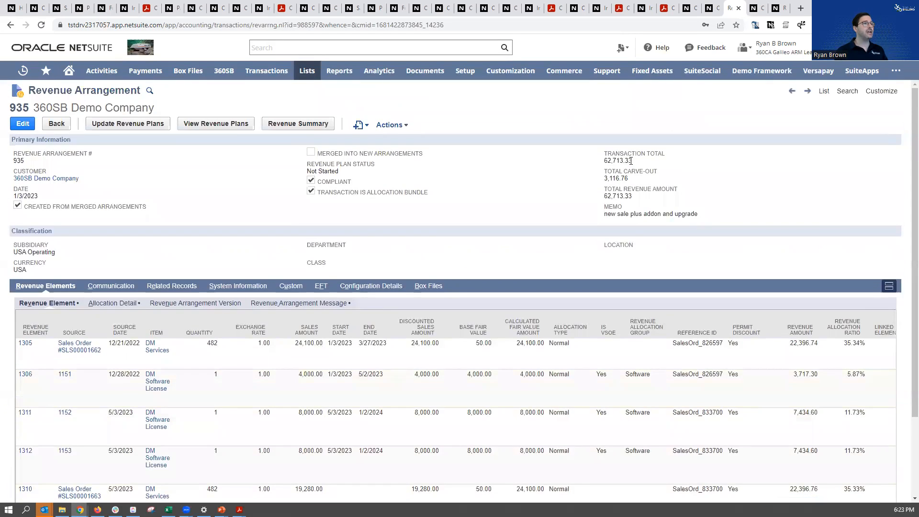
double_click(605, 161)
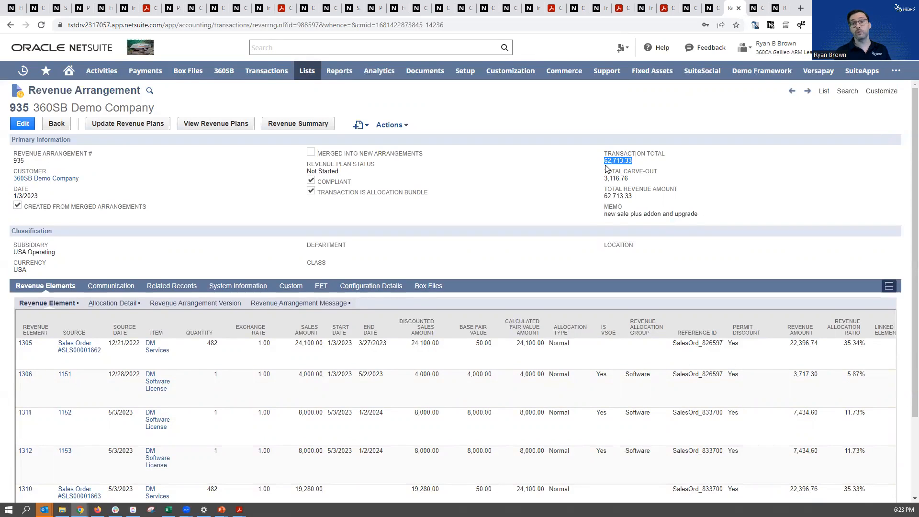
View the page for creating revenue recognition journal entries and look over the available financial transaction functions
left_click(753, 9)
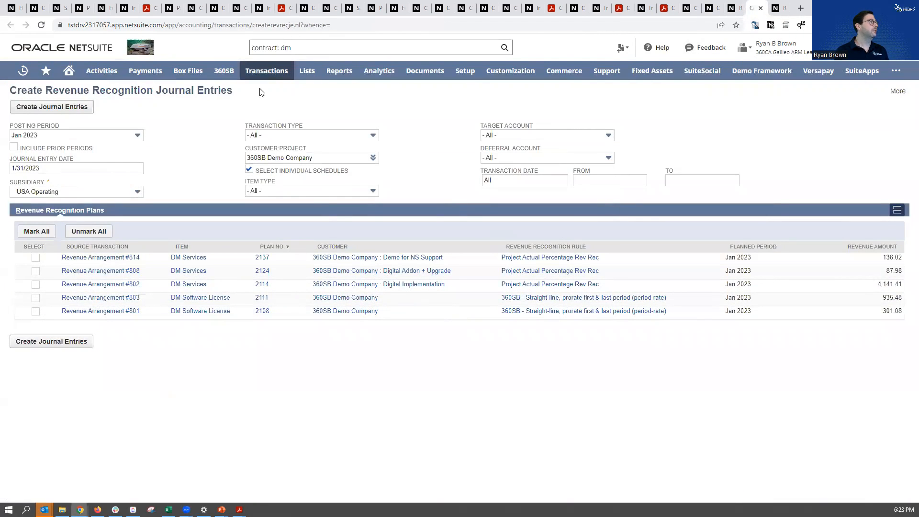
mouse_move(267, 71)
mouse_move(271, 341)
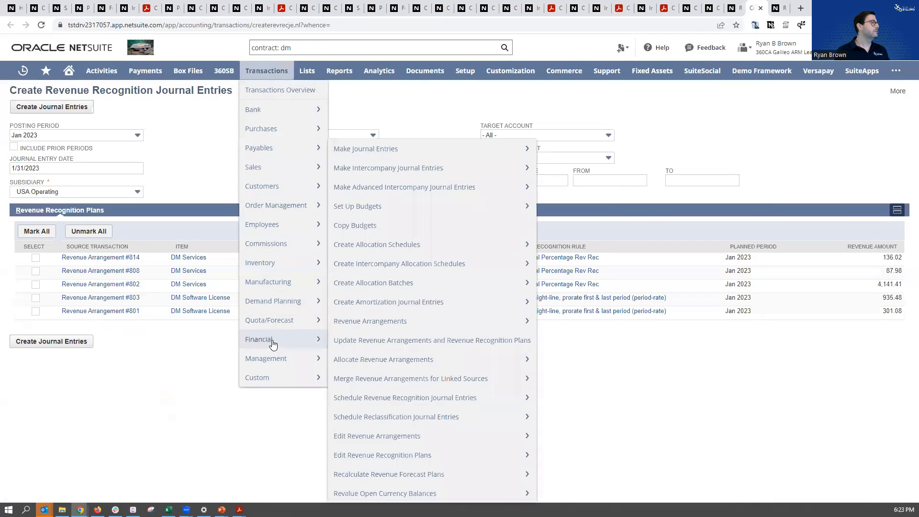
Return to the merged revenue arrangement and view its list of forecast and actual revenue plans
left_click(731, 8)
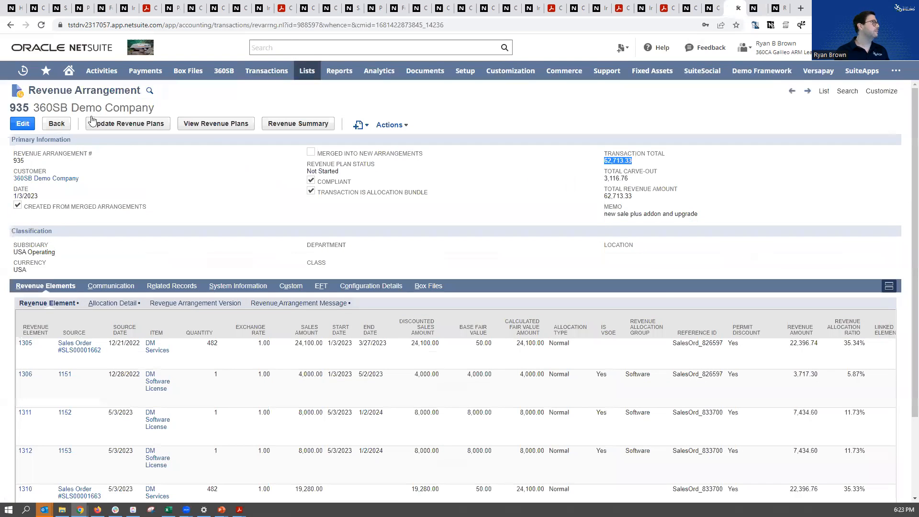
left_click(187, 125)
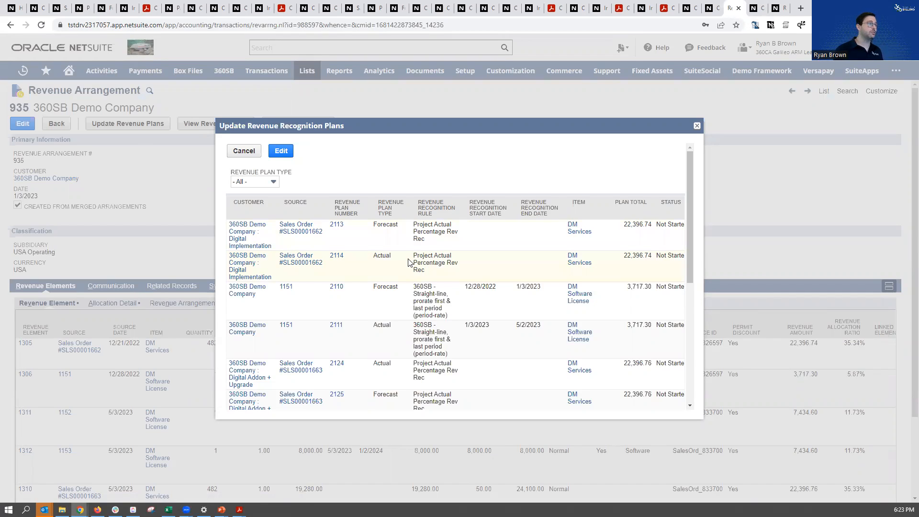
scroll(408, 261, "down", 1)
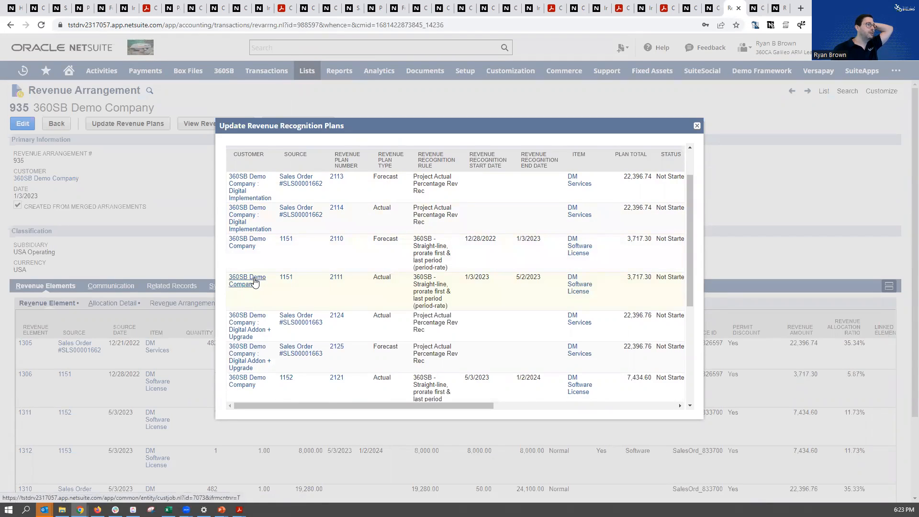
Open the actual revenue plan for the software license ending 5/2/2023 and examine its planned revenue periods, journal column and recognition method
left_click(331, 279)
scroll(424, 289, "down", 4)
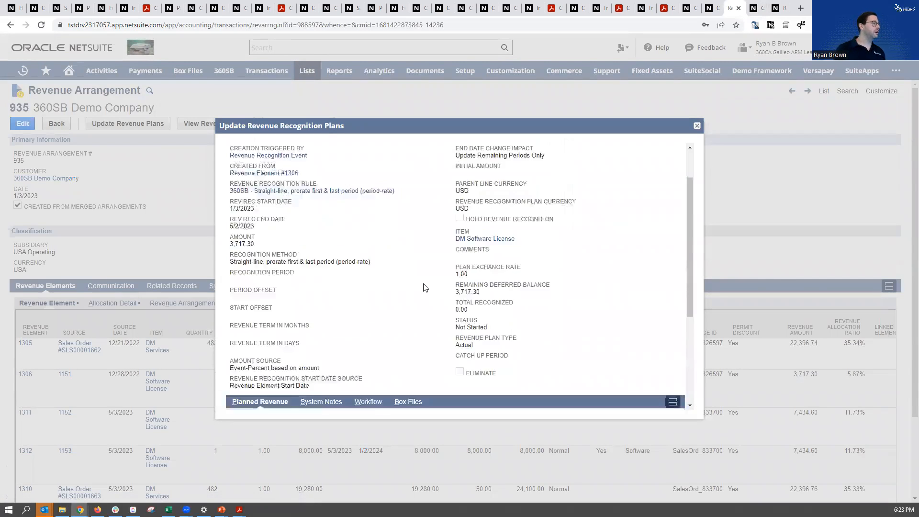
double_click(385, 317)
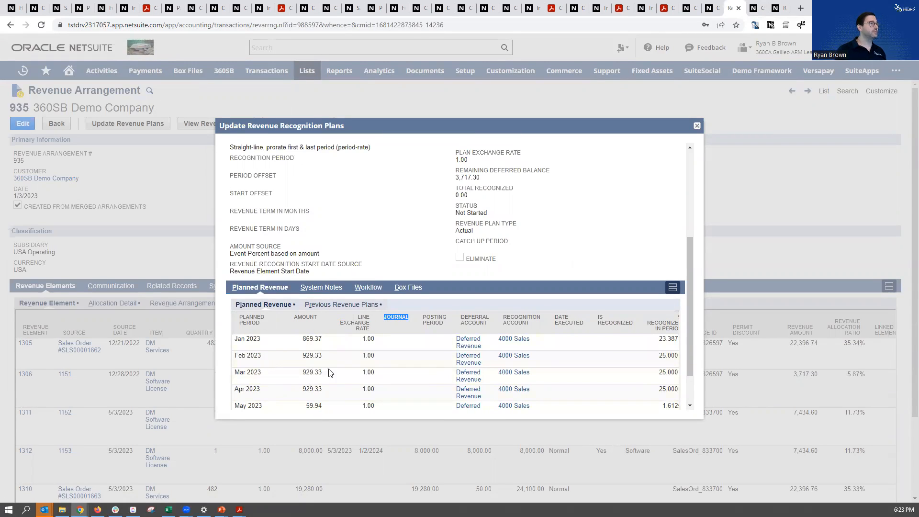
scroll(325, 353, "up", 4)
scroll(313, 304, "down", 5)
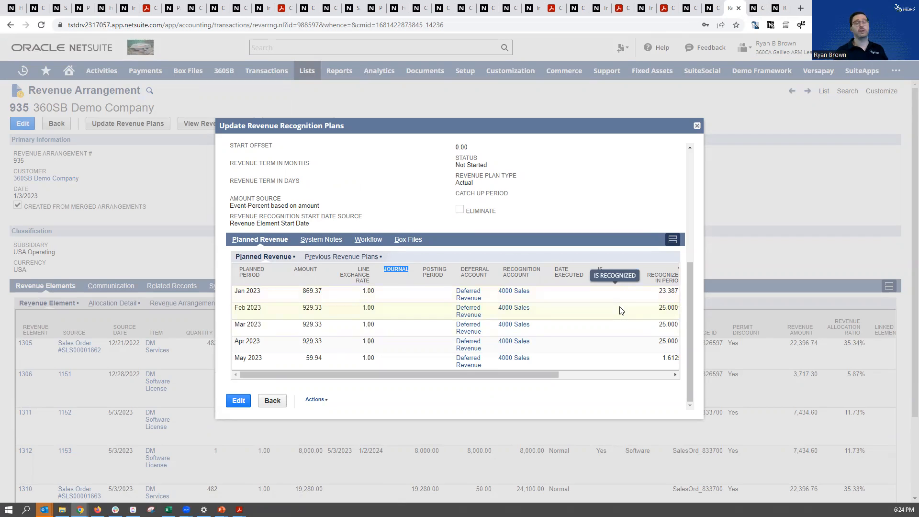
scroll(611, 312, "up", 3)
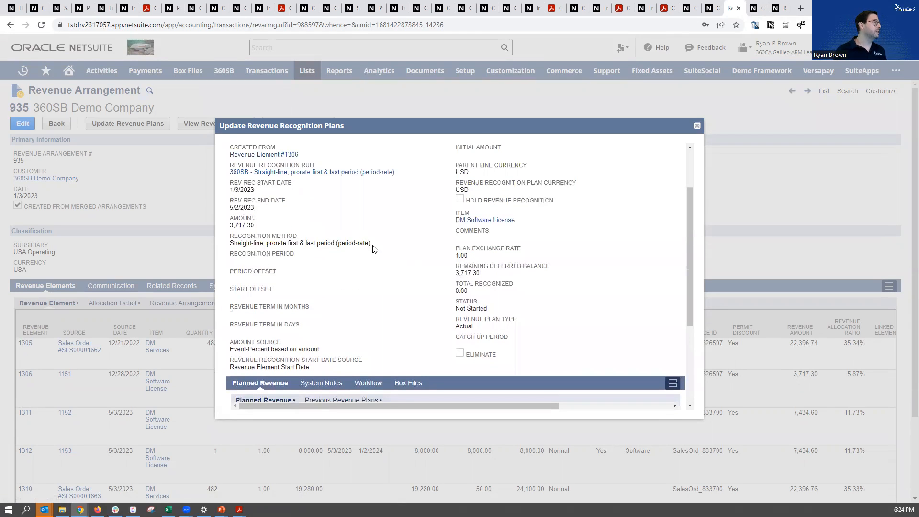
triple_click(234, 245)
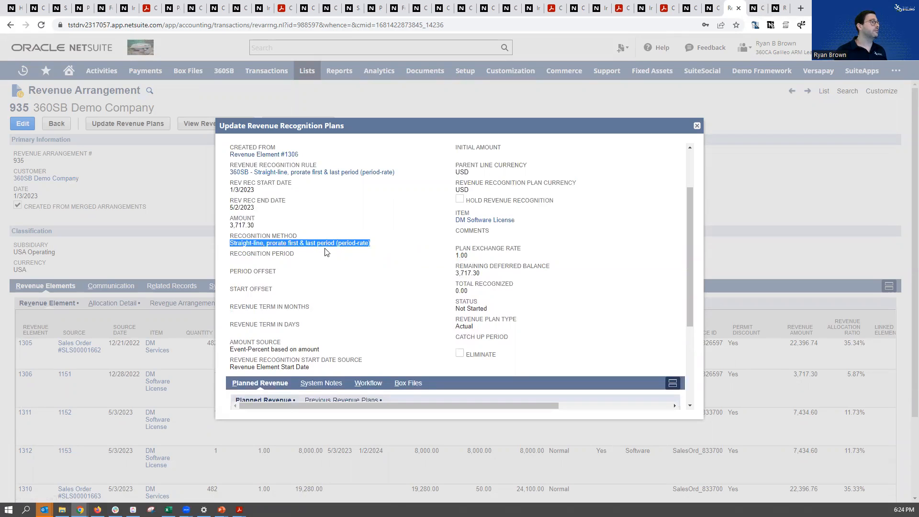
Mark all of 360SB Demo Company's January 2023 revenue recognition plans for journal entry creation
left_click(754, 9)
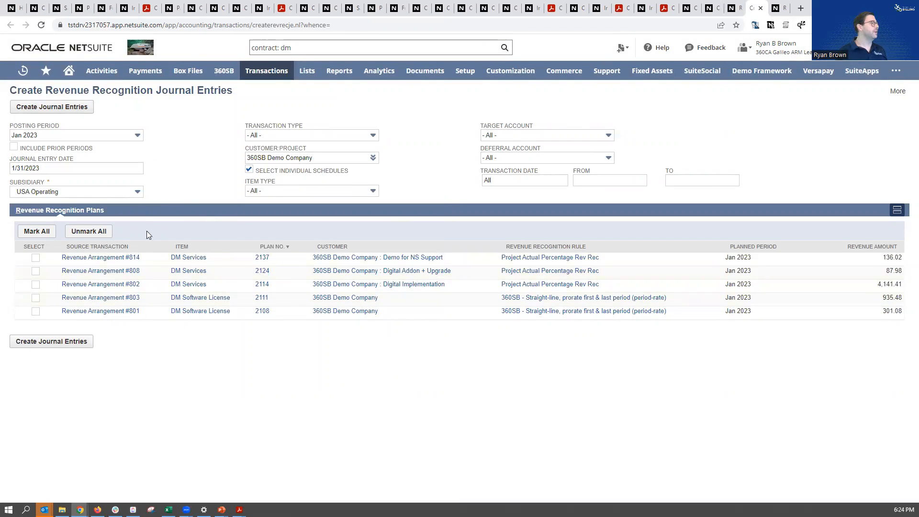
left_click(36, 231)
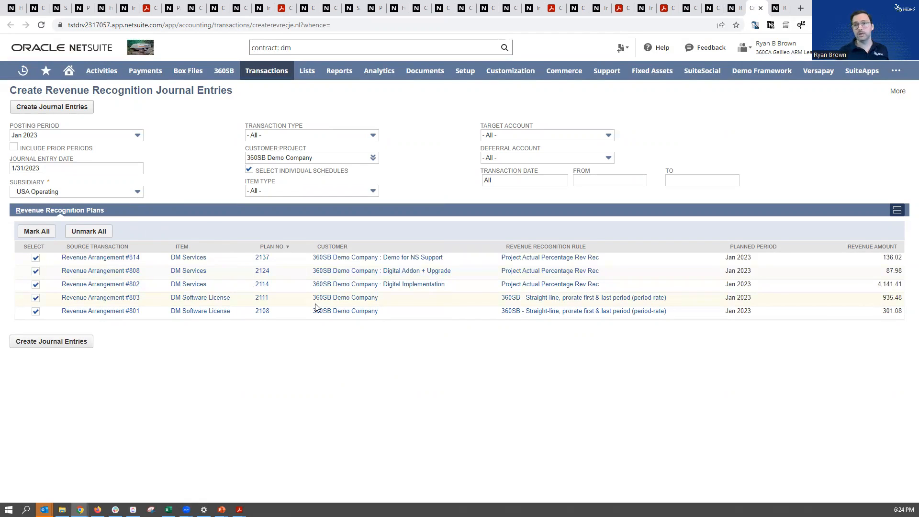
Locate revenue arrangement 810 among the contract's related revenue records and examine the start and end dates of its first software license element
left_click(779, 10)
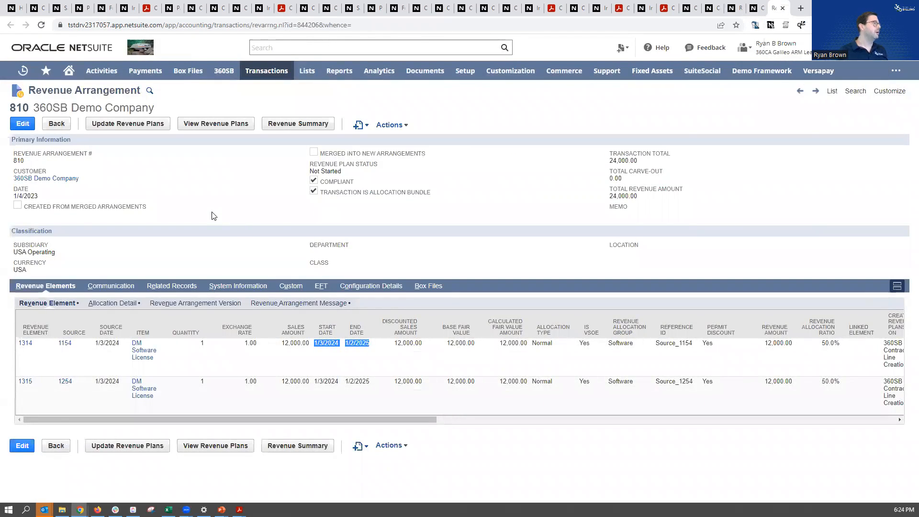
left_click(712, 7)
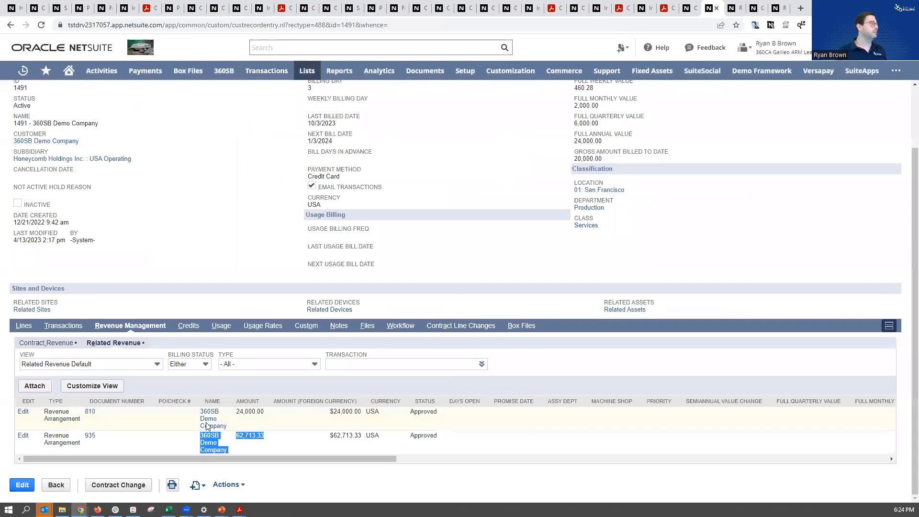
left_click_drag(506, 423, 34, 422)
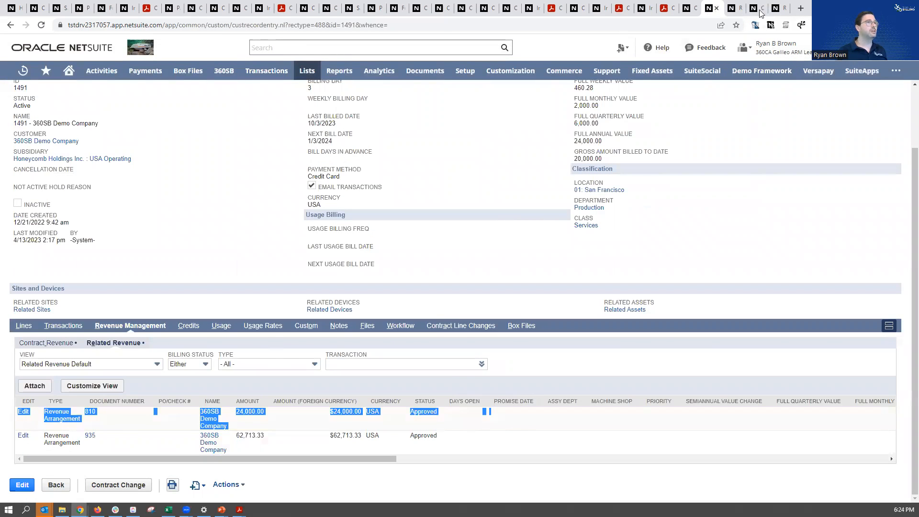
left_click(779, 7)
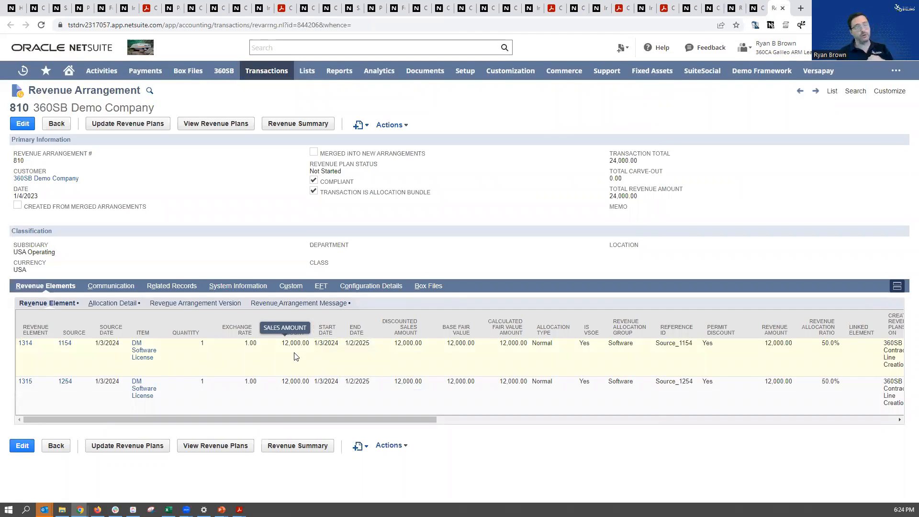
left_click_drag(313, 343, 371, 353)
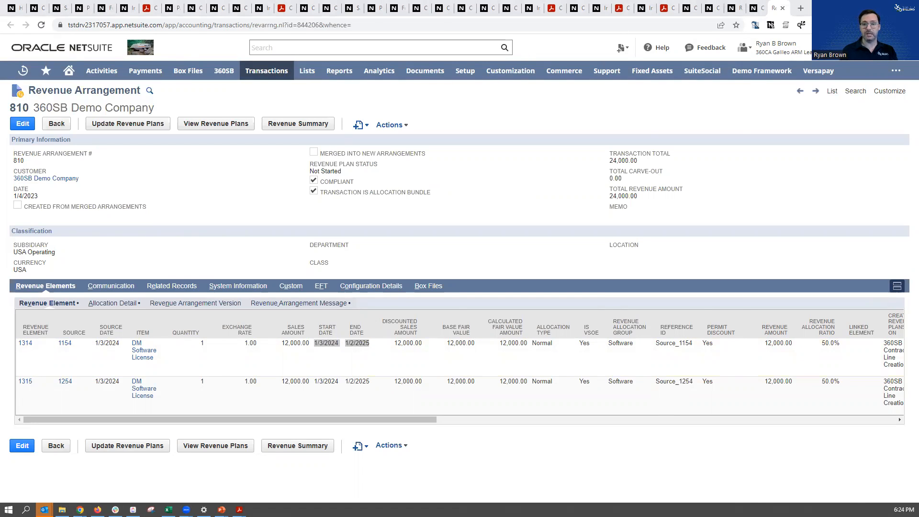
Switch to the 360SB_360CSsummit2023.pptx presentation in PowerPoint
key("alt+Tab")
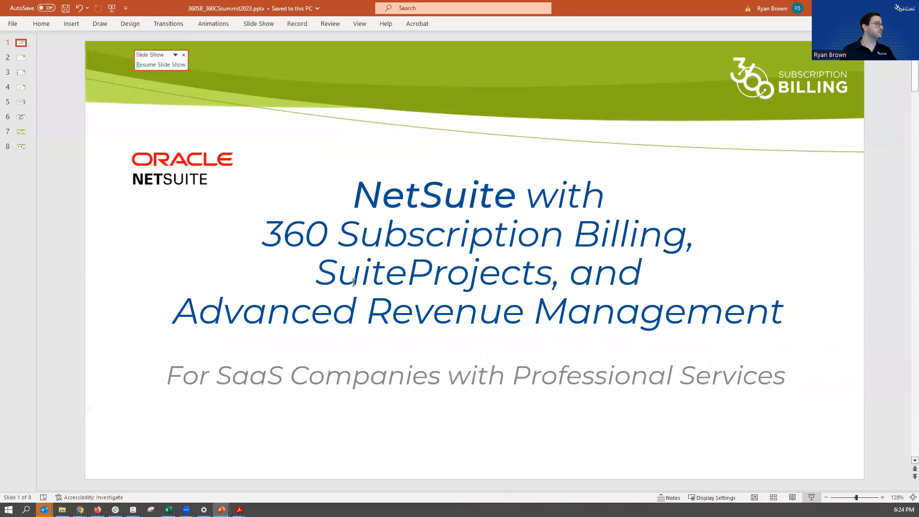